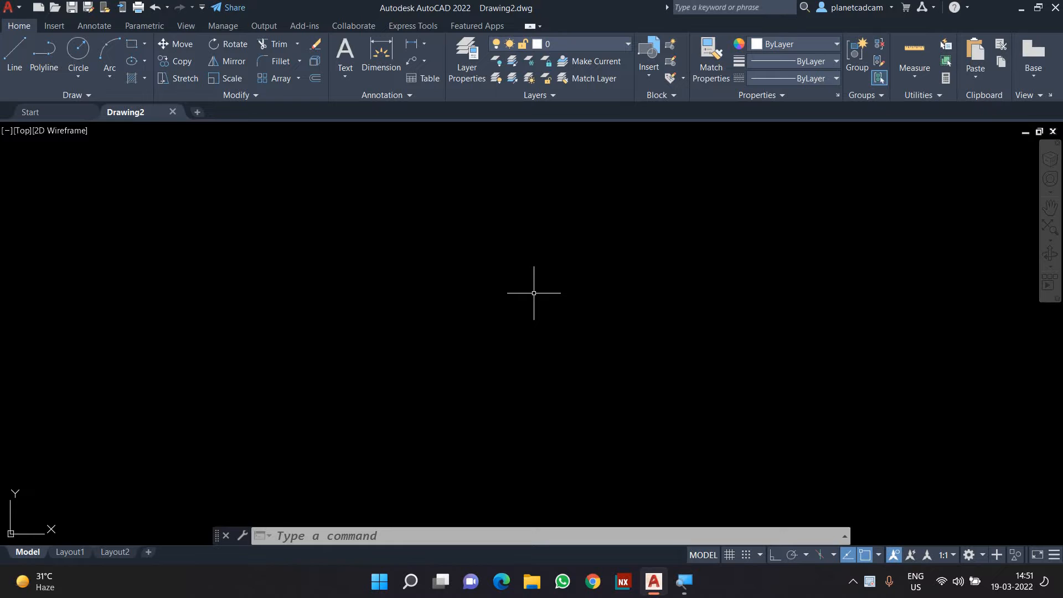
# Step: Write a Notepad note listing "Multi leader - MLD" and "Multi Leader style - MLS", then return to the AutoCAD drawing
pyautogui.press('super+r')
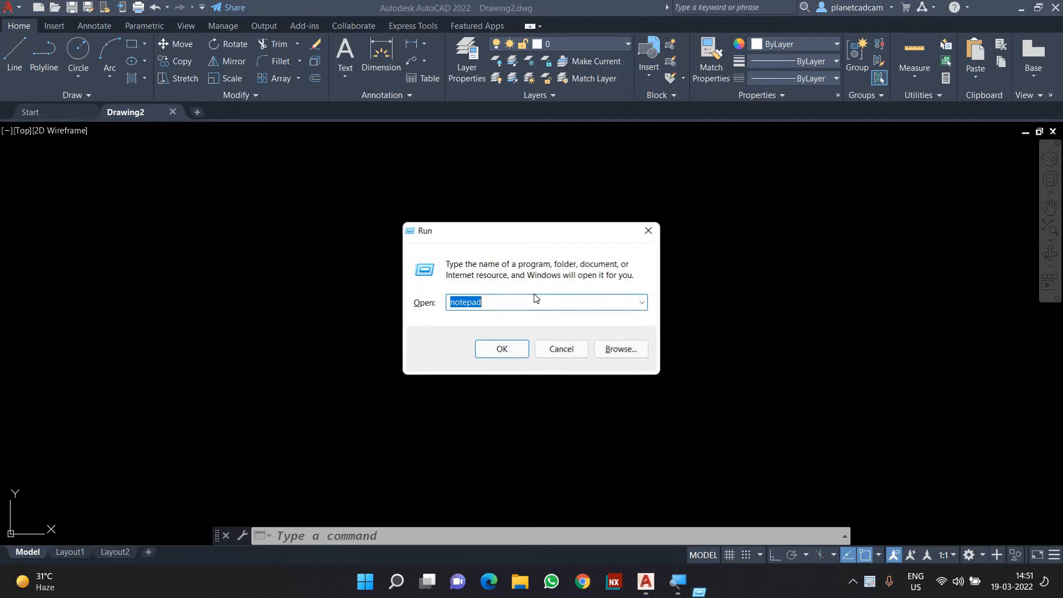
pyautogui.press('Return')
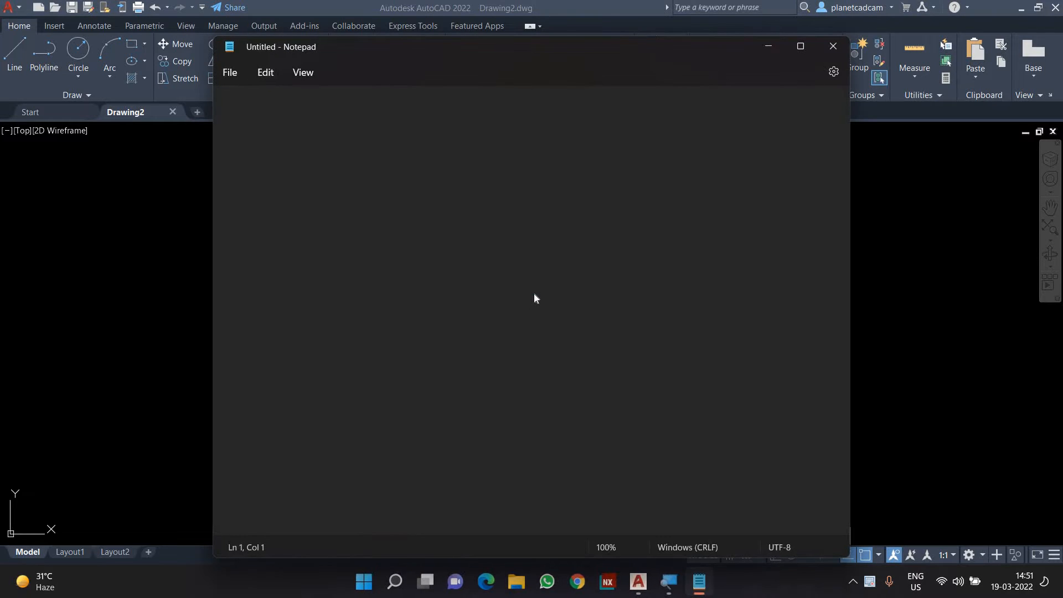
pyautogui.write('Multi leader')
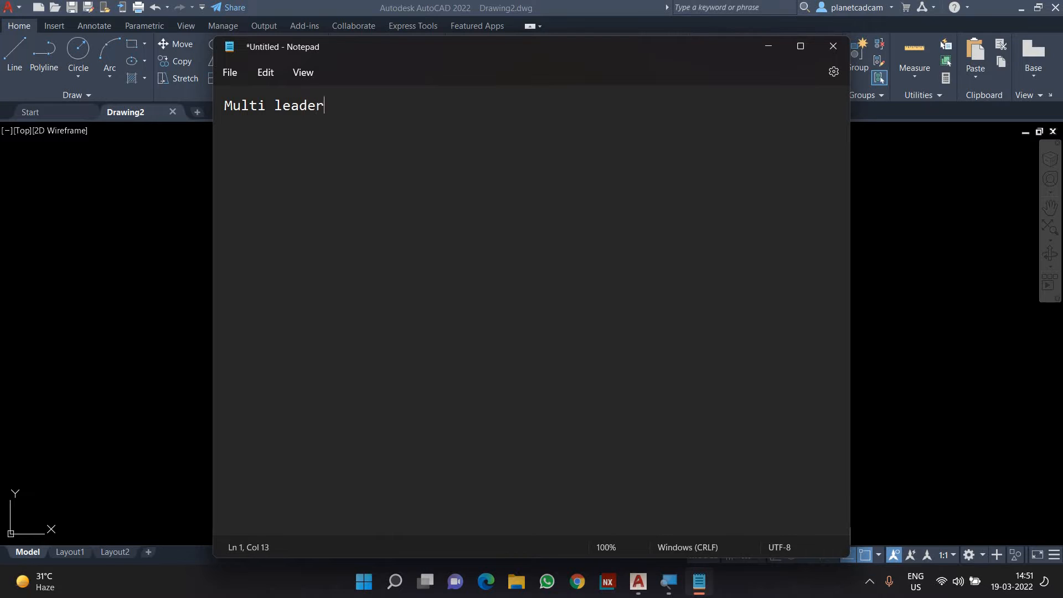
pyautogui.write('MLD')
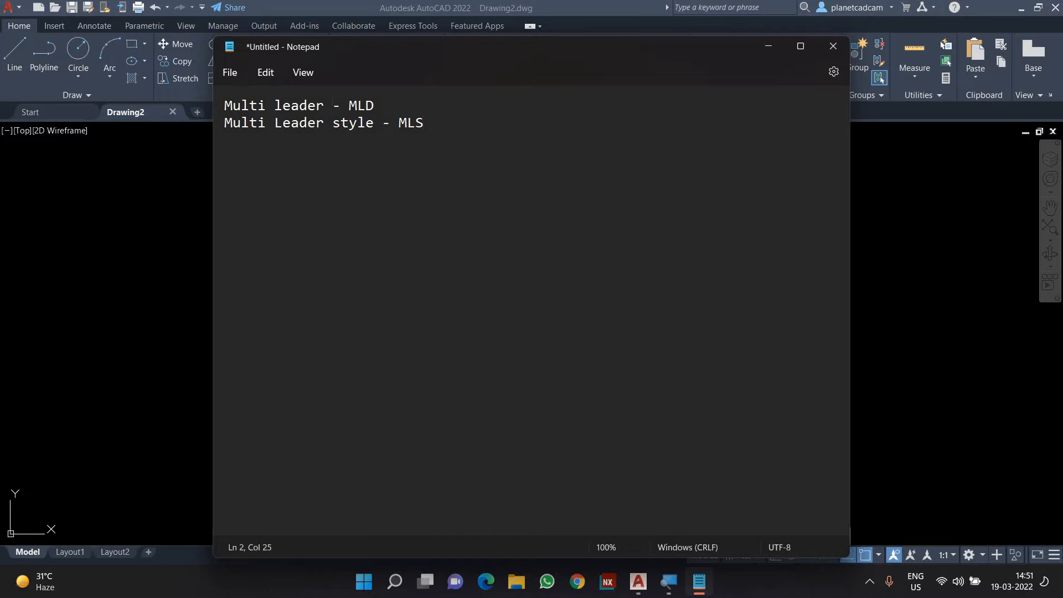
pyautogui.doubleClick(373, 105)
pyautogui.moveTo(399, 123); pyautogui.dragTo(415, 123)
pyautogui.click(775, 46)
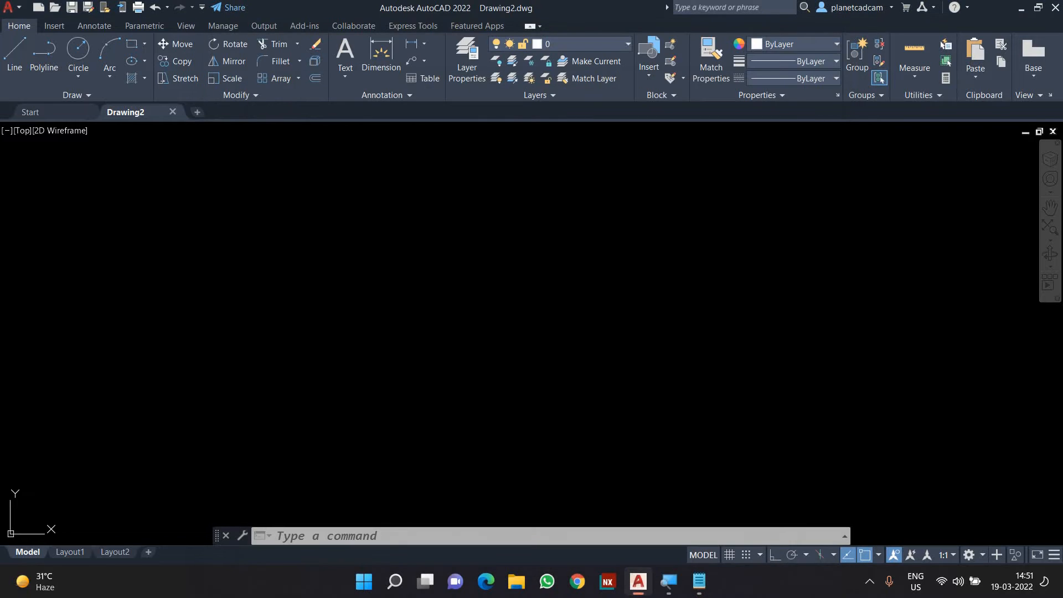
# Step: Place a multileader in the empty drawing with its arrowhead at the lower left and its landing to the upper right
pyautogui.write('mld')
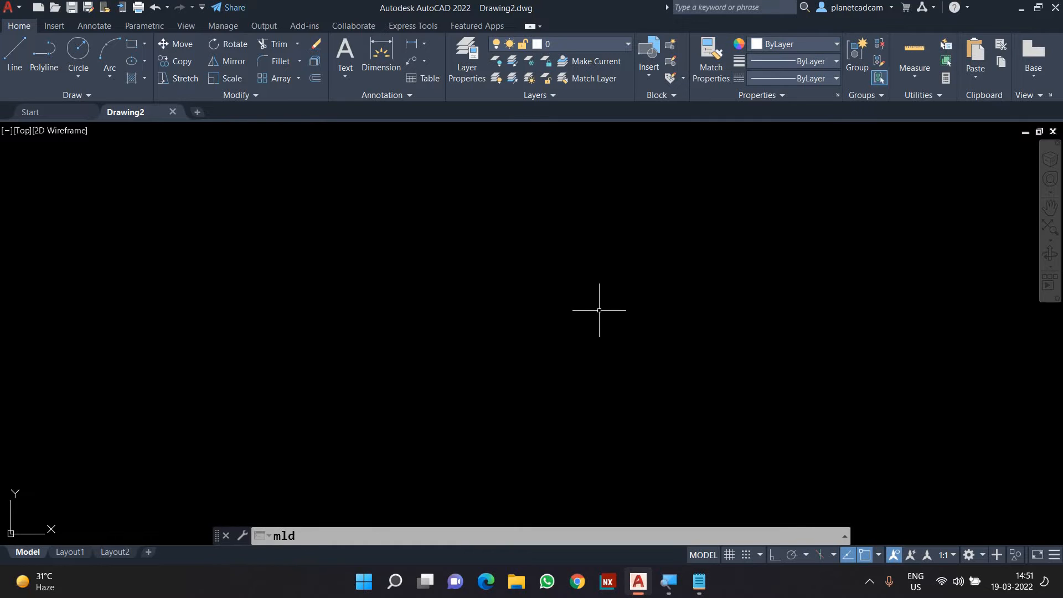
pyautogui.press('Return')
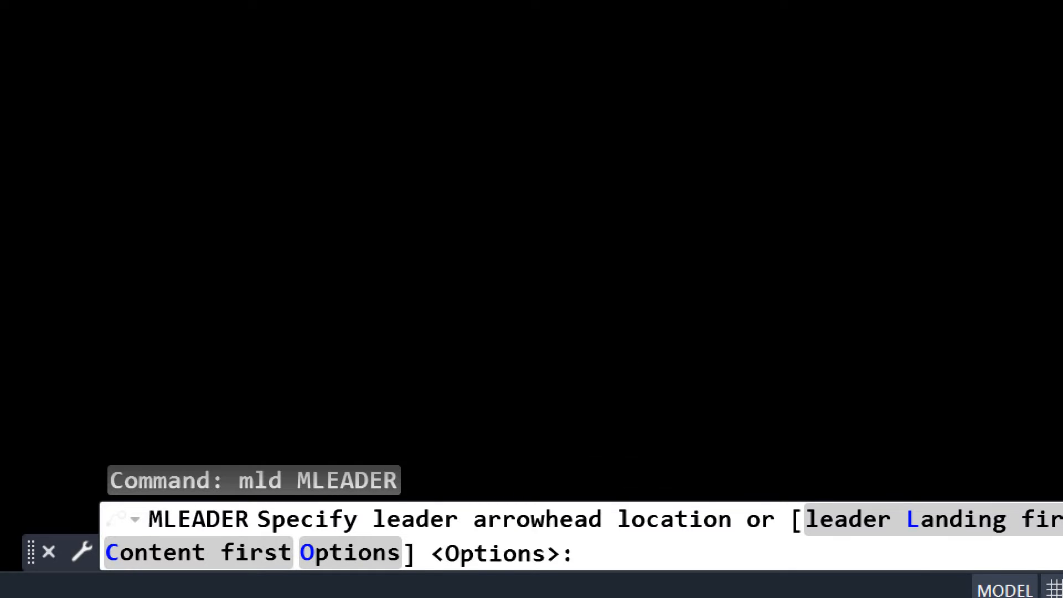
pyautogui.click(331, 317)
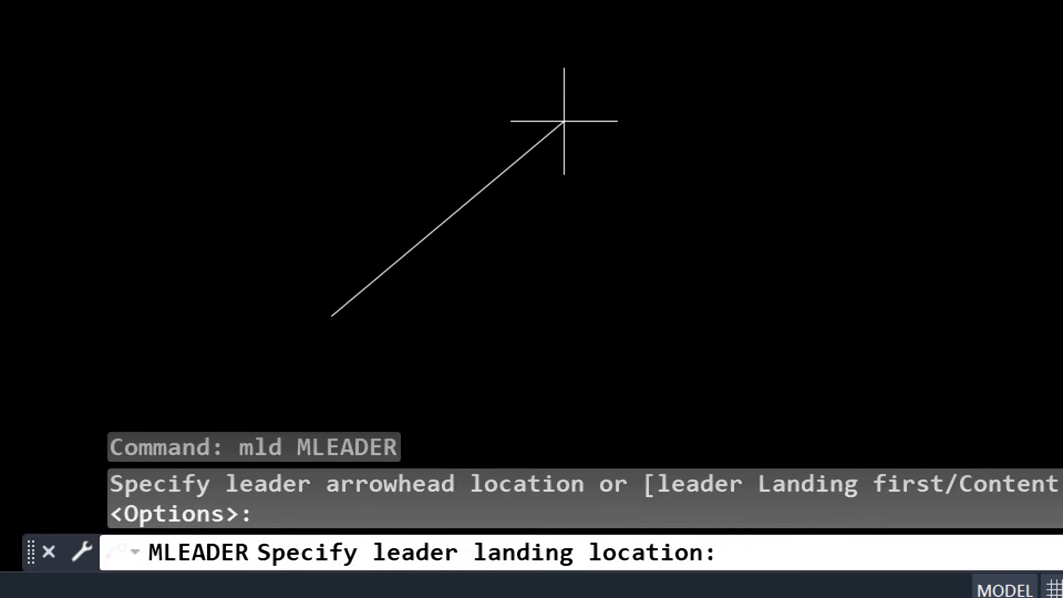
pyautogui.scroll(9, 353, 315)
pyautogui.scroll(6, 99, 351)
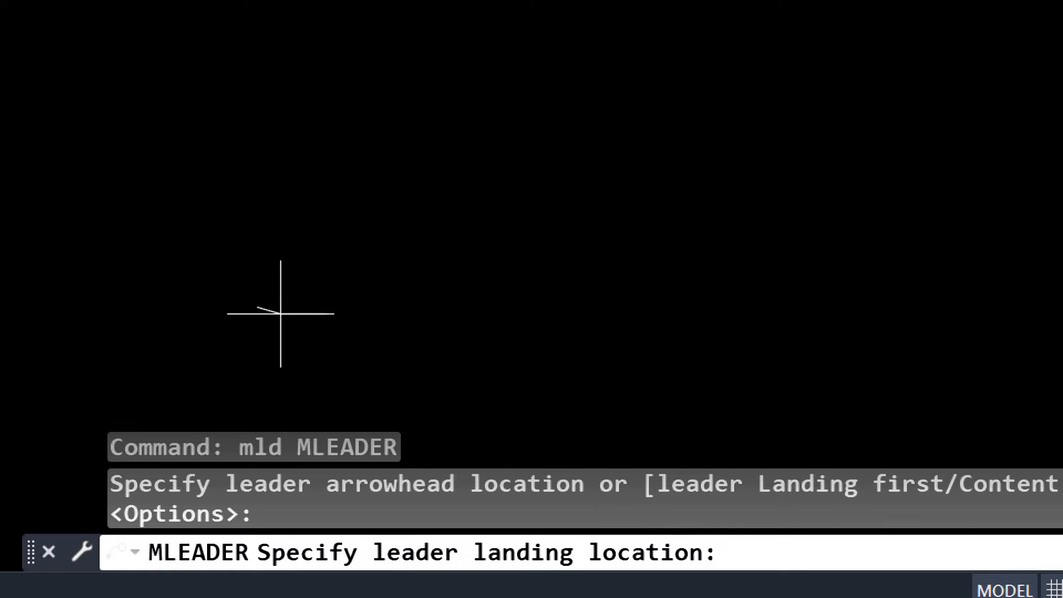
pyautogui.scroll(3, 310, 314)
pyautogui.scroll(-2, 423, 231)
pyautogui.moveTo(421, 165); pyautogui.dragTo(549, 211, button='middle')
pyautogui.scroll(2, 532, 225)
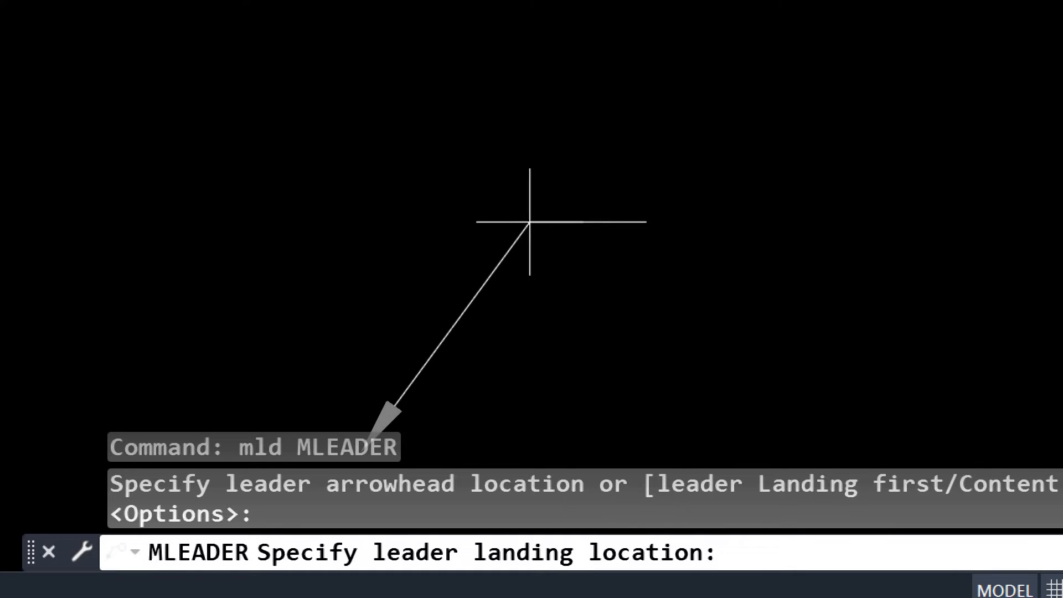
pyautogui.scroll(-2, 518, 235)
pyautogui.moveTo(513, 242); pyautogui.dragTo(527, 180, button='middle')
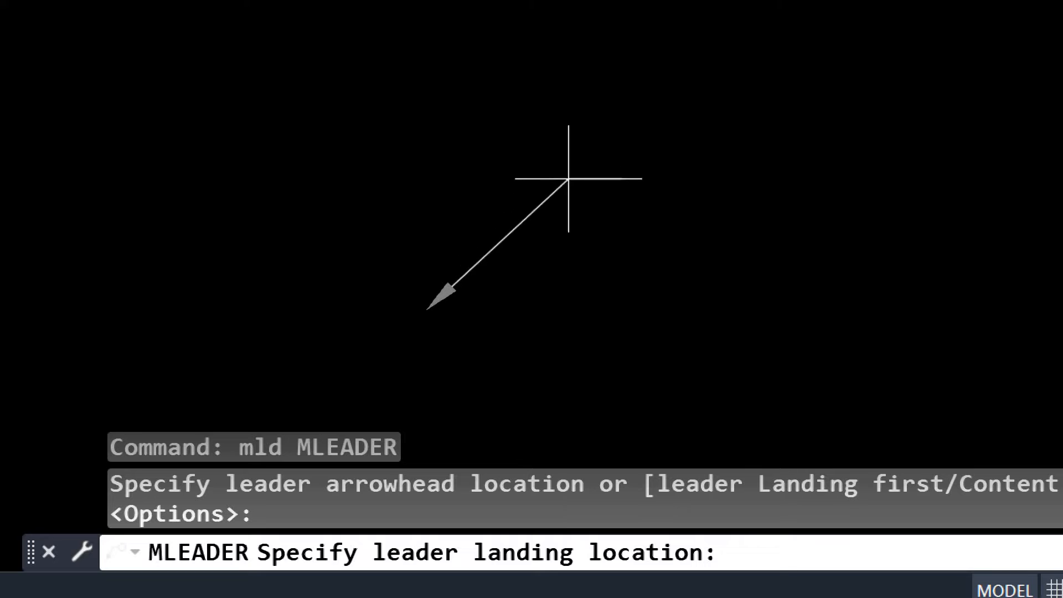
pyautogui.click(594, 133)
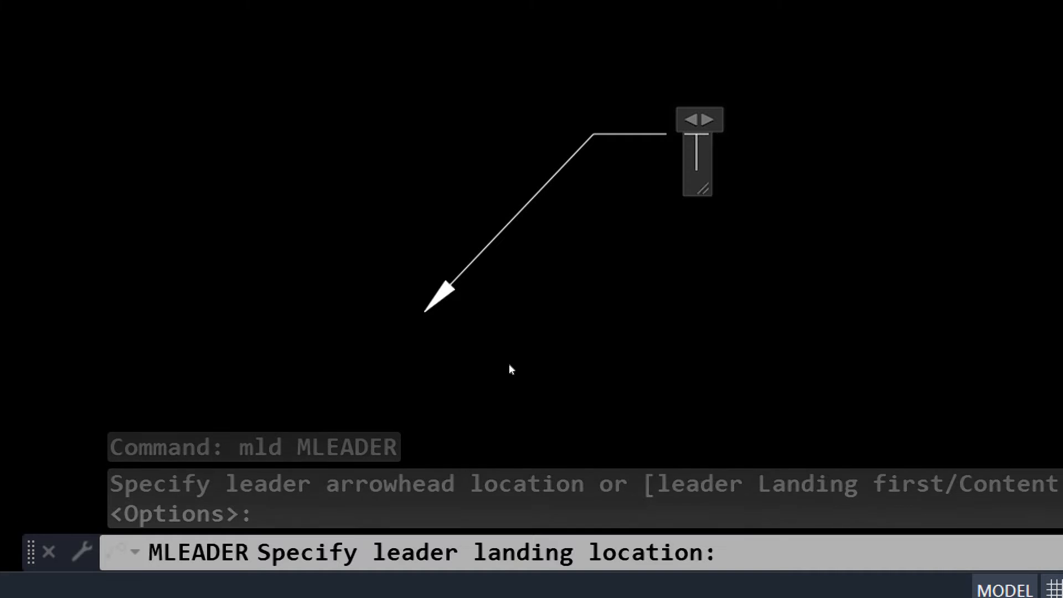
# Step: Enter "This is Hole of Ø20" as the leader's text, using %%c for the diameter symbol, and finish text editing
pyautogui.write('This ic')
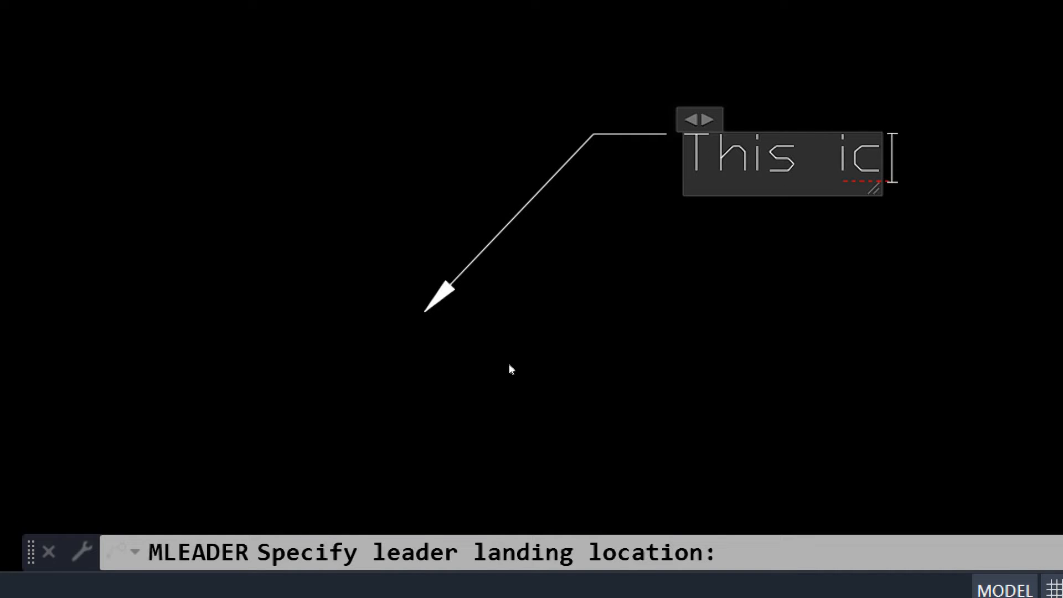
pyautogui.press('BackSpace')
pyautogui.write('s H')
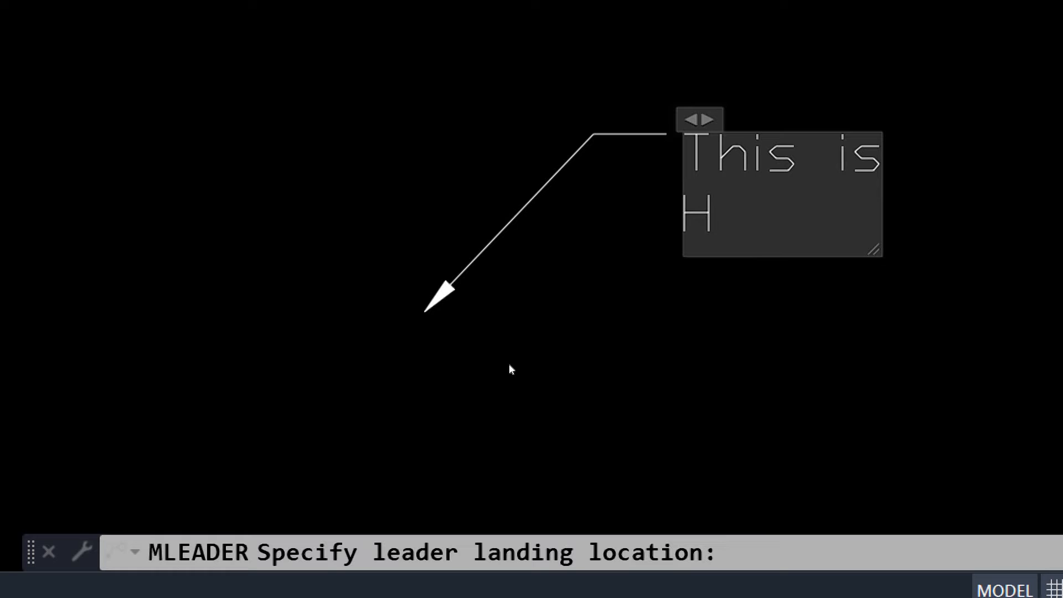
pyautogui.write('ole of ')
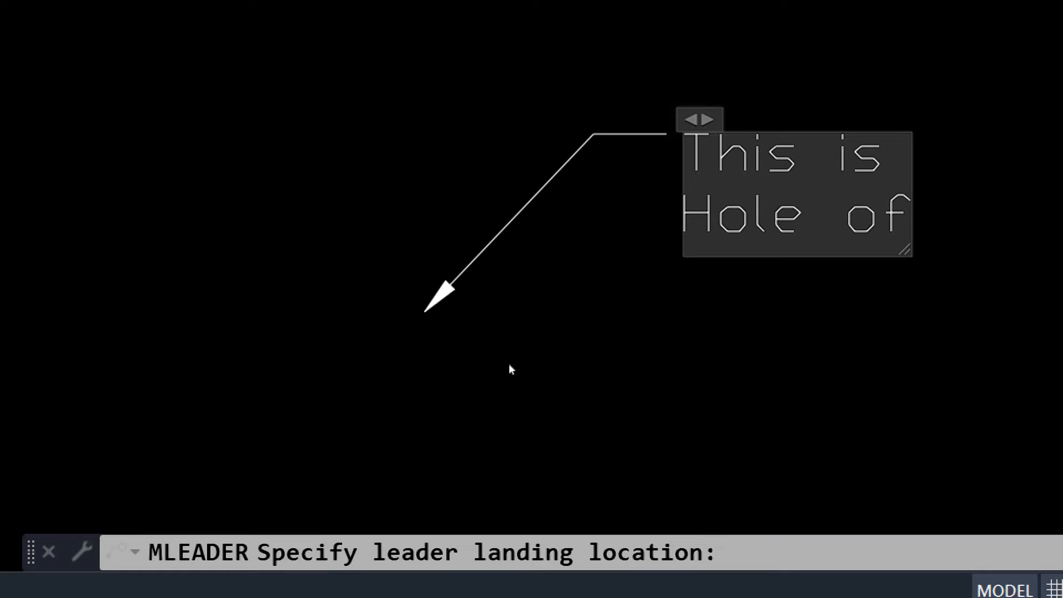
pyautogui.write('%%c')
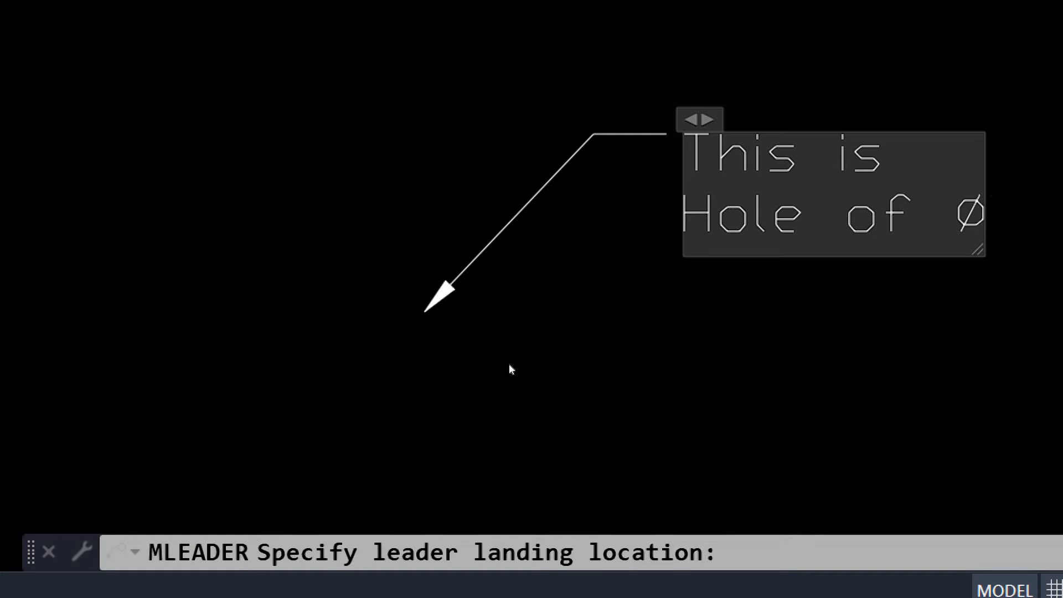
pyautogui.write('20')
pyautogui.press('Return')
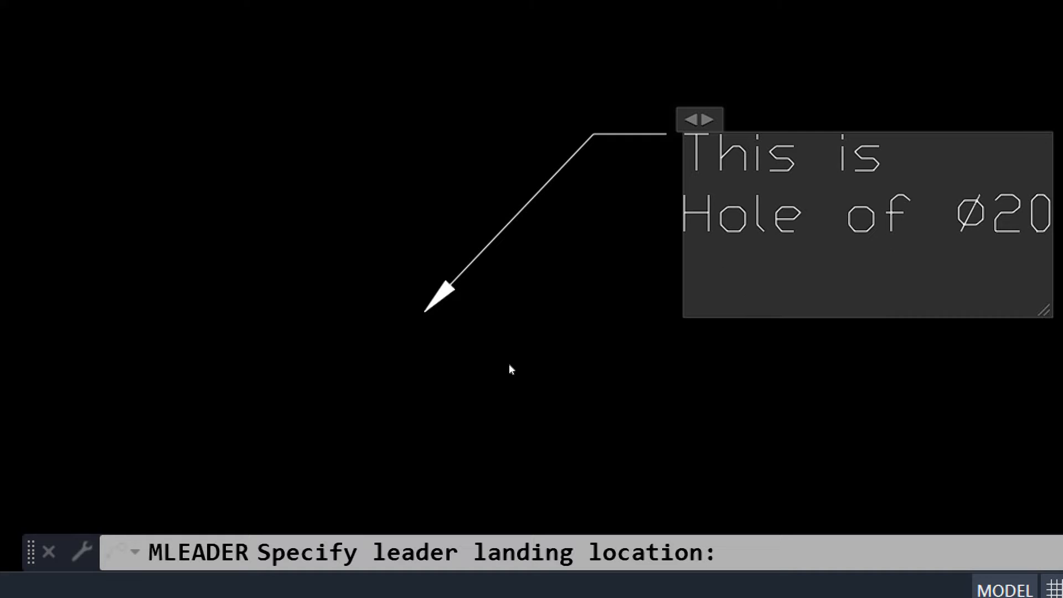
pyautogui.press('Return')
pyautogui.press('BackSpace')
pyautogui.press('BackSpace')
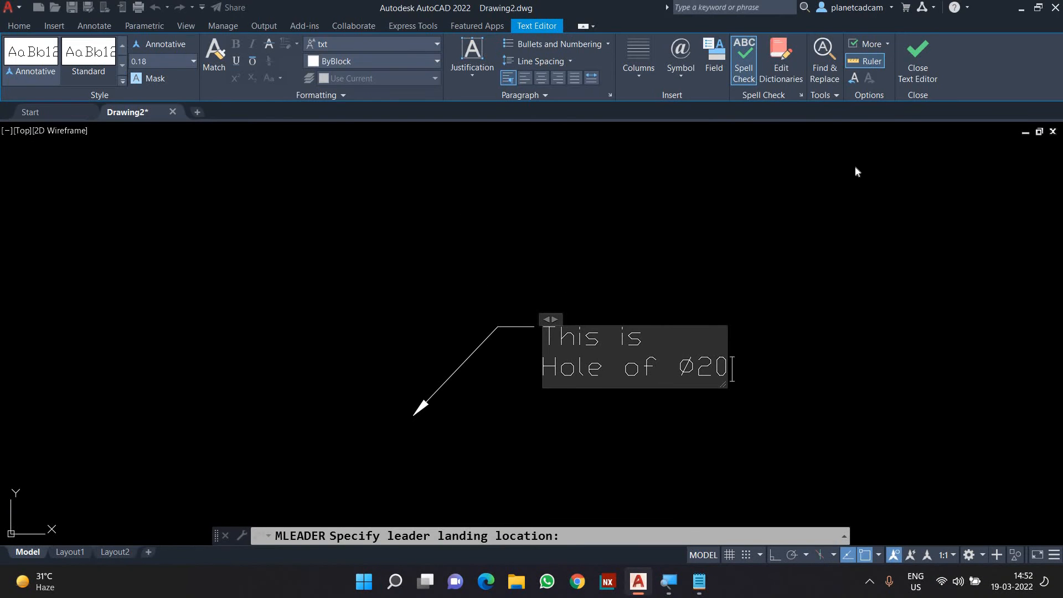
pyautogui.click(916, 60)
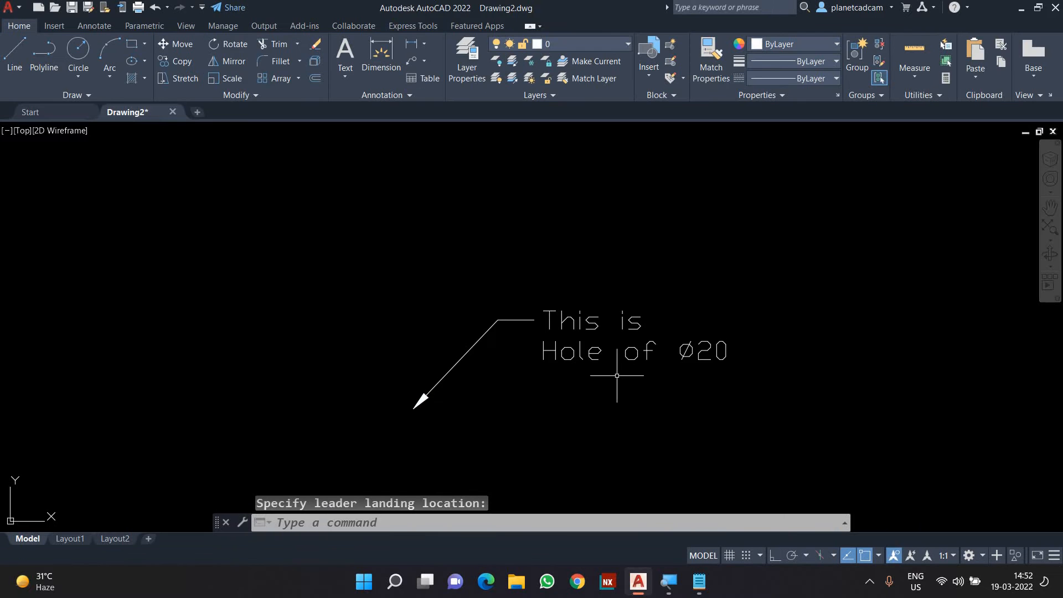
pyautogui.scroll(2, 609, 380)
pyautogui.moveTo(607, 382)
pyautogui.mouseDown(button='middle')
pyautogui.moveTo(621, 303)
pyautogui.moveTo(592, 322)
pyautogui.mouseUp(button='middle')
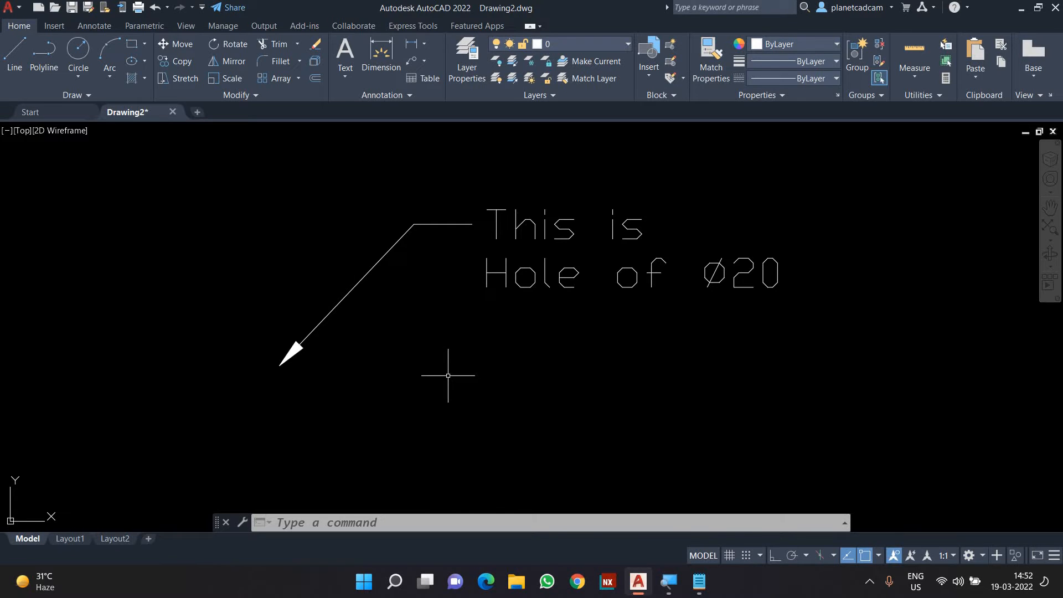
pyautogui.moveTo(654, 379); pyautogui.dragTo(483, 397, button='middle')
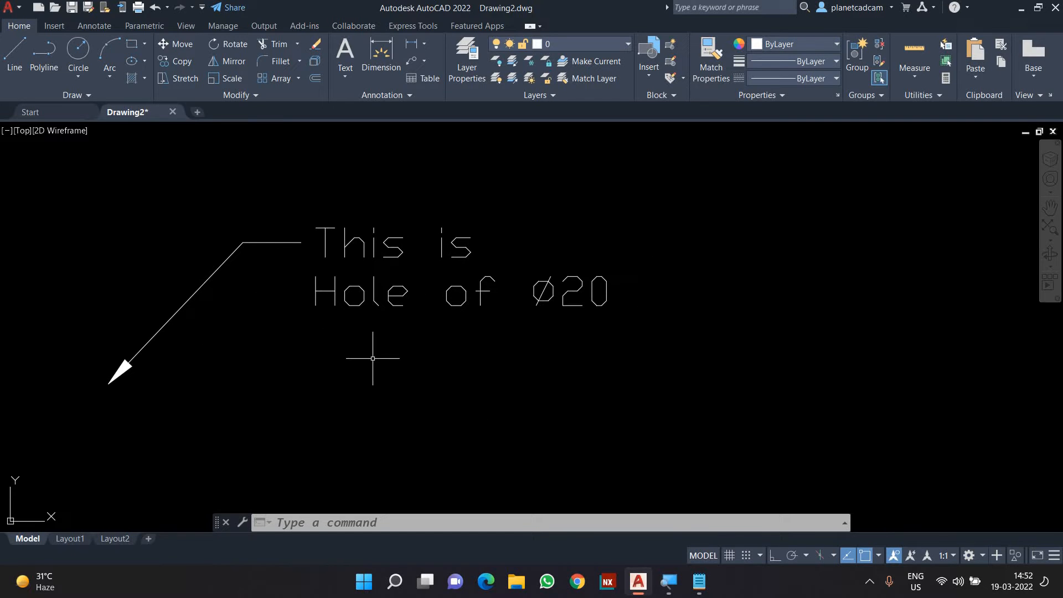
pyautogui.write('mld')
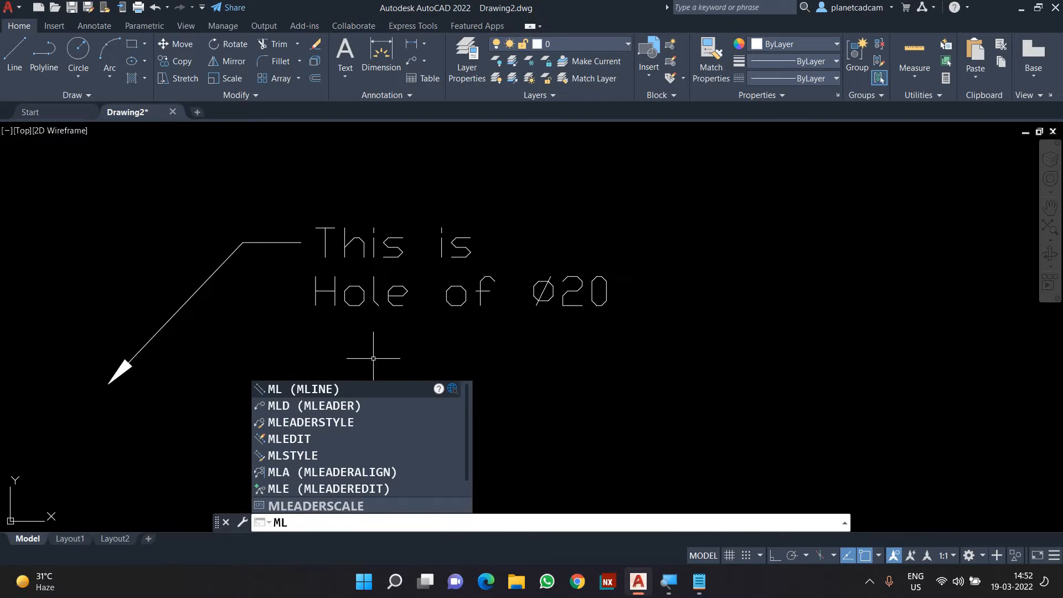
pyautogui.press('Return')
pyautogui.press('Escape')
# Step: Draw a circle with a diameter of 20, centred to the right of the leader note
pyautogui.write('c')
pyautogui.press('Return')
pyautogui.scroll(-4, 772, 344)
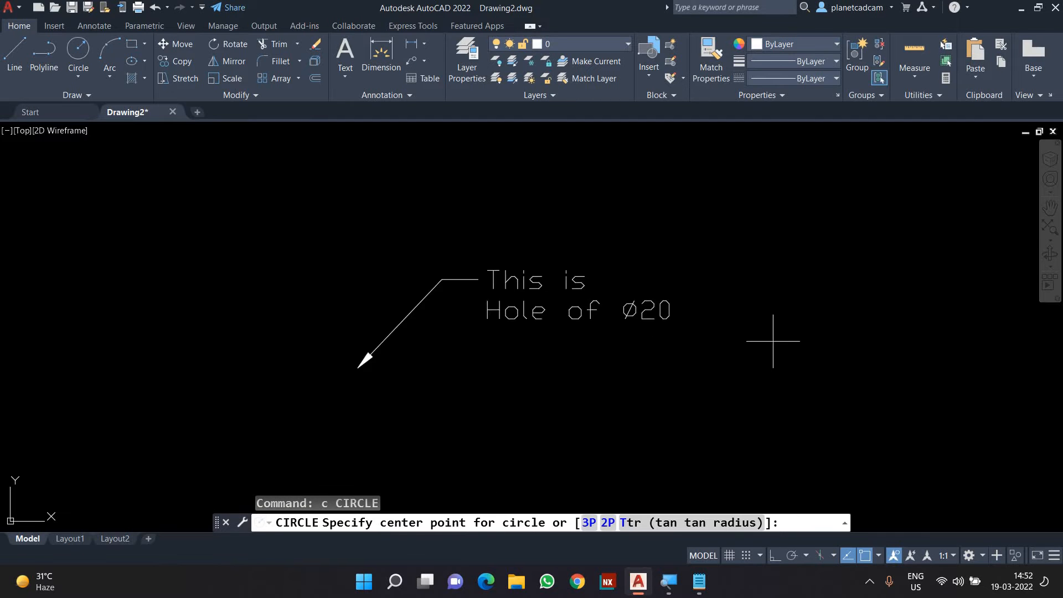
pyautogui.moveTo(771, 344); pyautogui.dragTo(356, 358, button='middle')
pyautogui.click(563, 307)
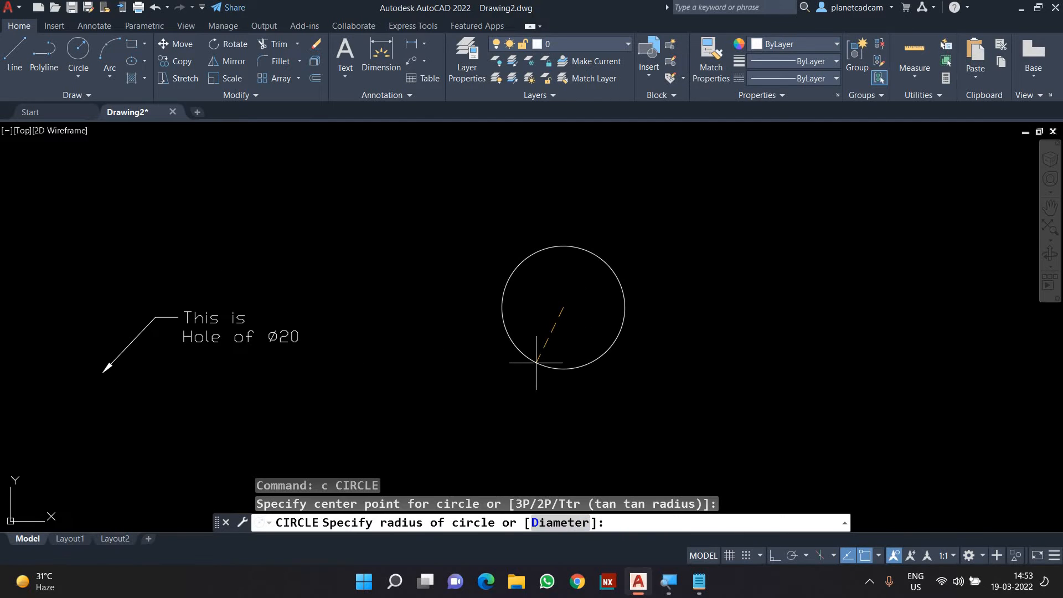
pyautogui.write('d')
pyautogui.press('Return')
pyautogui.write('20')
pyautogui.press('Return')
# Step: Delete the "This is Hole of Ø20" leader inside the circle
pyautogui.scroll(-3, 540, 364)
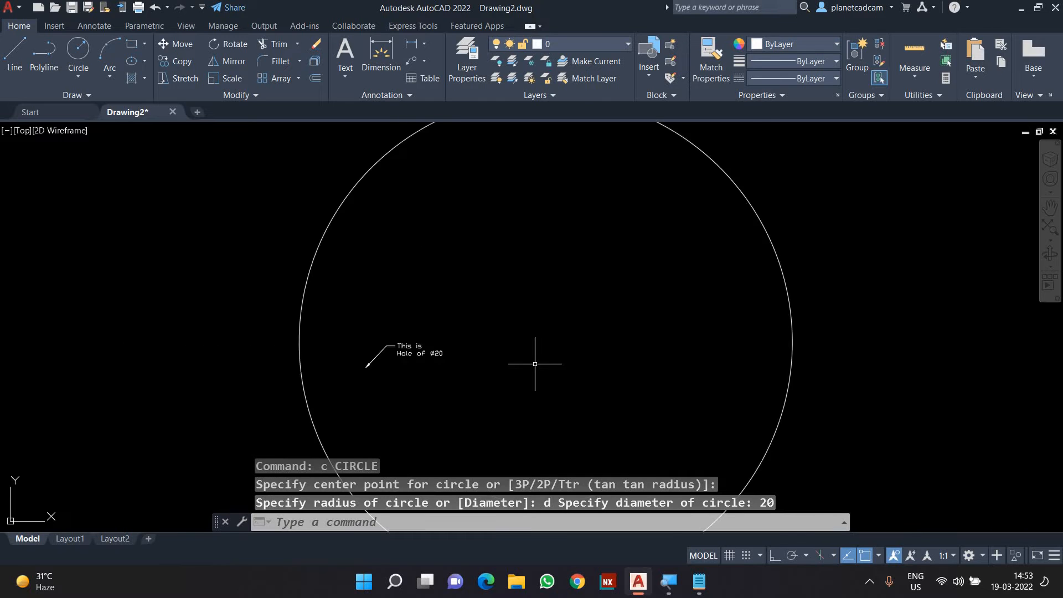
pyautogui.scroll(3, 540, 364)
pyautogui.scroll(-5, 532, 368)
pyautogui.moveTo(530, 370); pyautogui.dragTo(605, 317, button='middle')
pyautogui.click(559, 292)
pyautogui.click(524, 319)
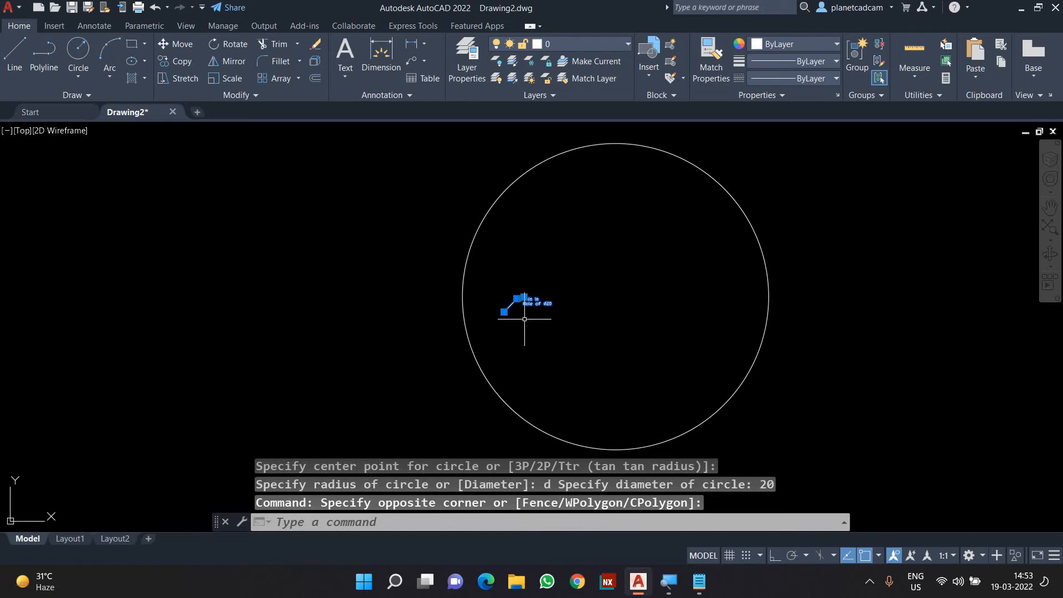
pyautogui.press('Delete')
# Step: Add a multileader with the text "circle", its arrowhead on the circle's upper-right edge and its landing just outside
pyautogui.moveTo(581, 288); pyautogui.dragTo(575, 314, button='middle')
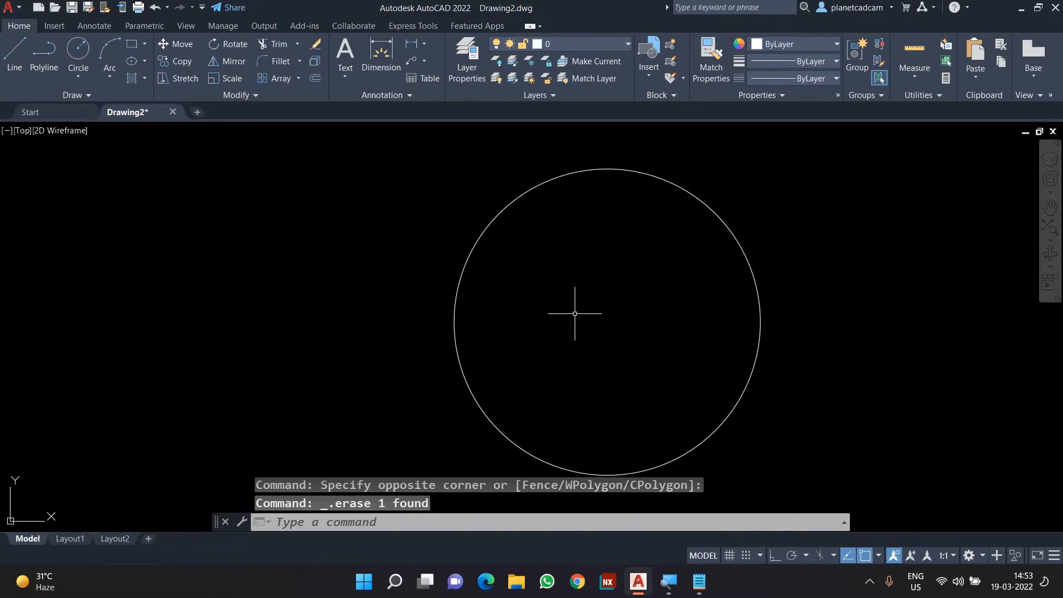
pyautogui.write('mld')
pyautogui.press('Return')
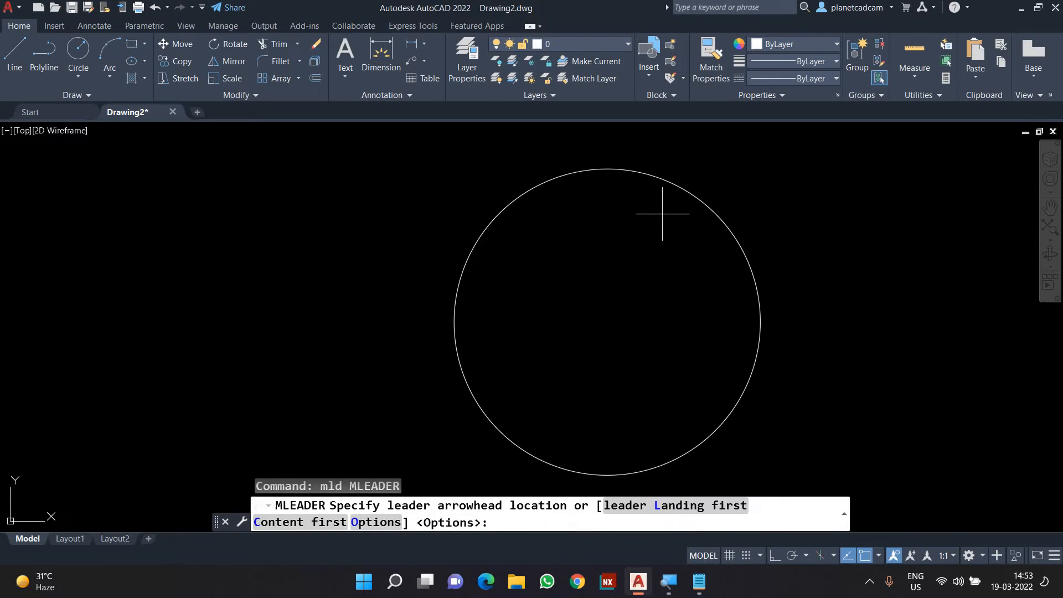
pyautogui.scroll(4, 698, 164)
pyautogui.click(671, 241)
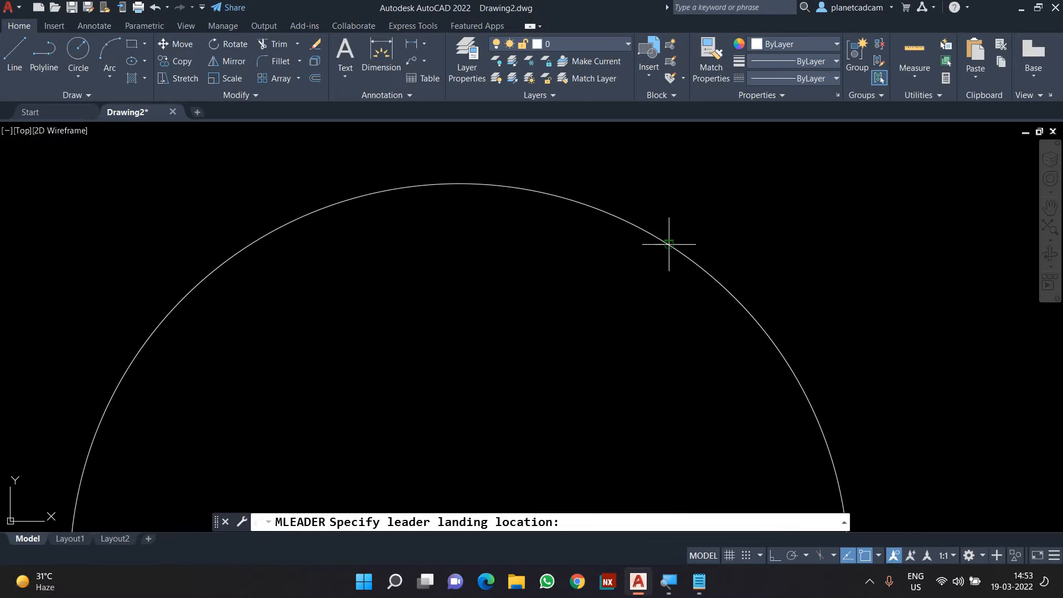
pyautogui.click(702, 211)
pyautogui.write('cir')
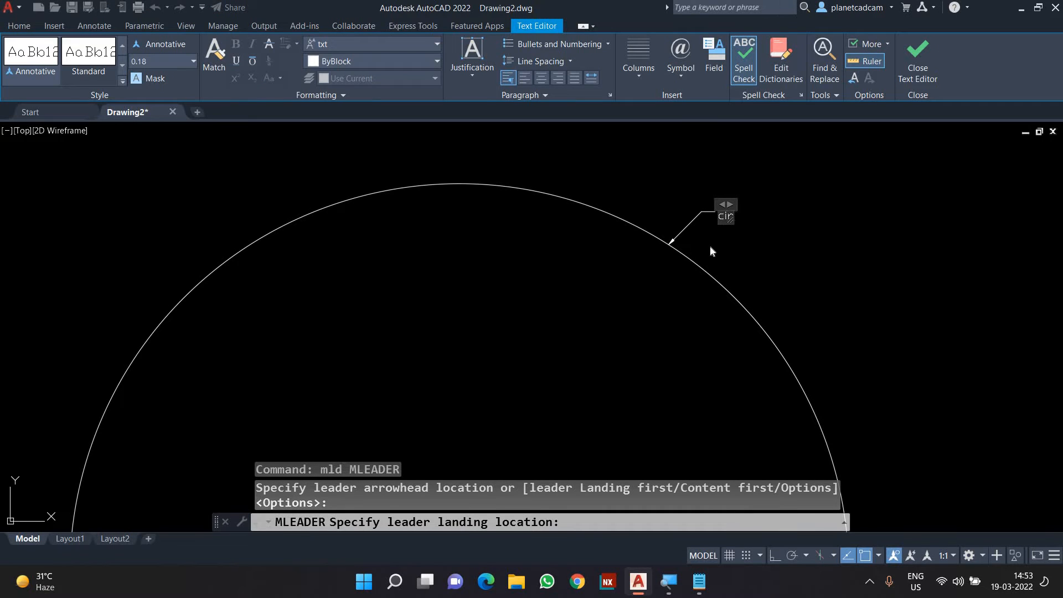
pyautogui.write('cle')
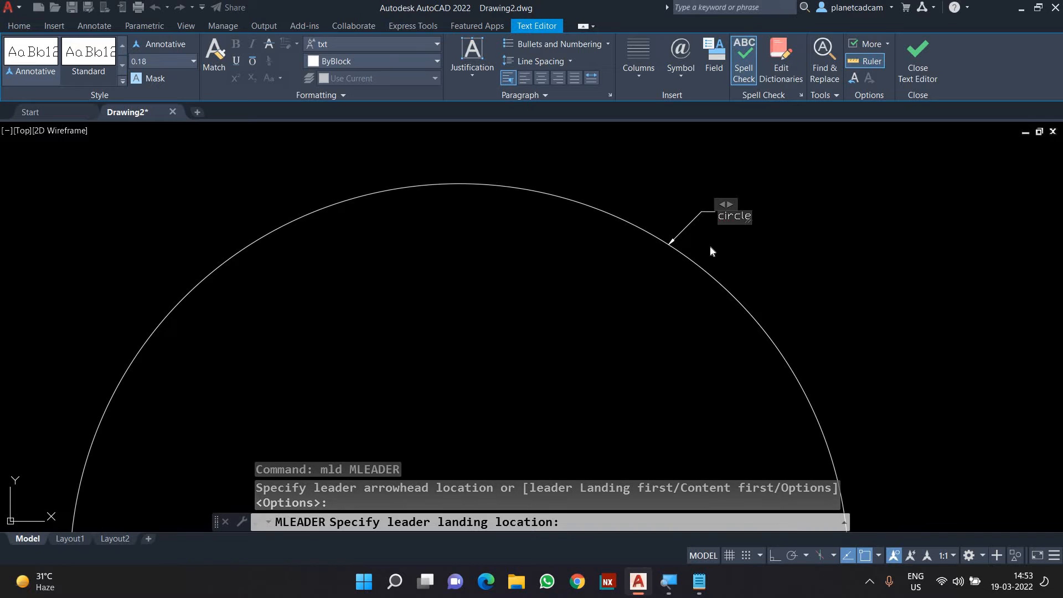
pyautogui.click(918, 63)
pyautogui.scroll(-3, 764, 210)
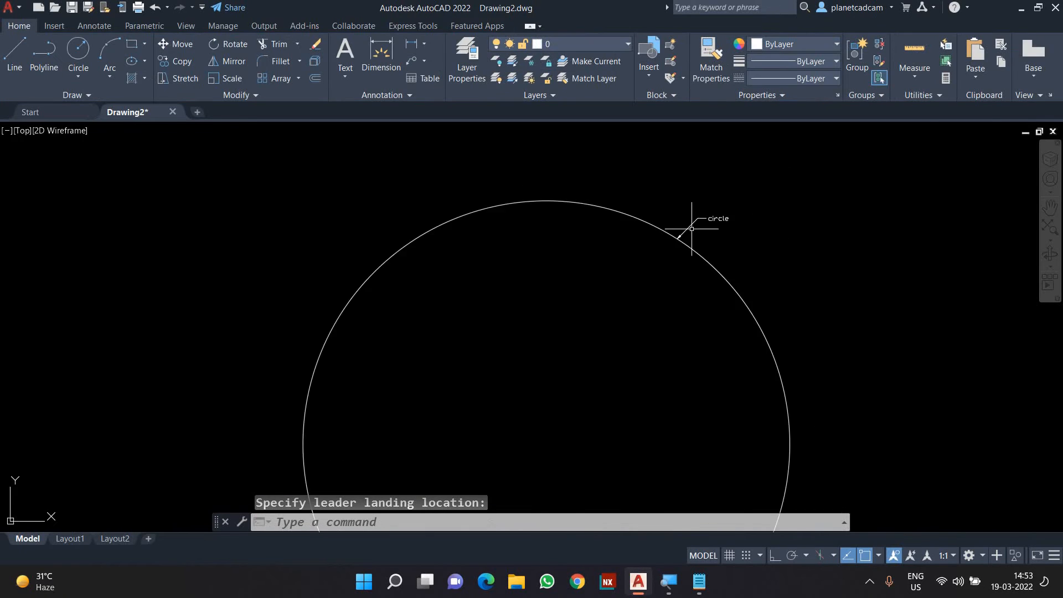
pyautogui.scroll(6, 693, 215)
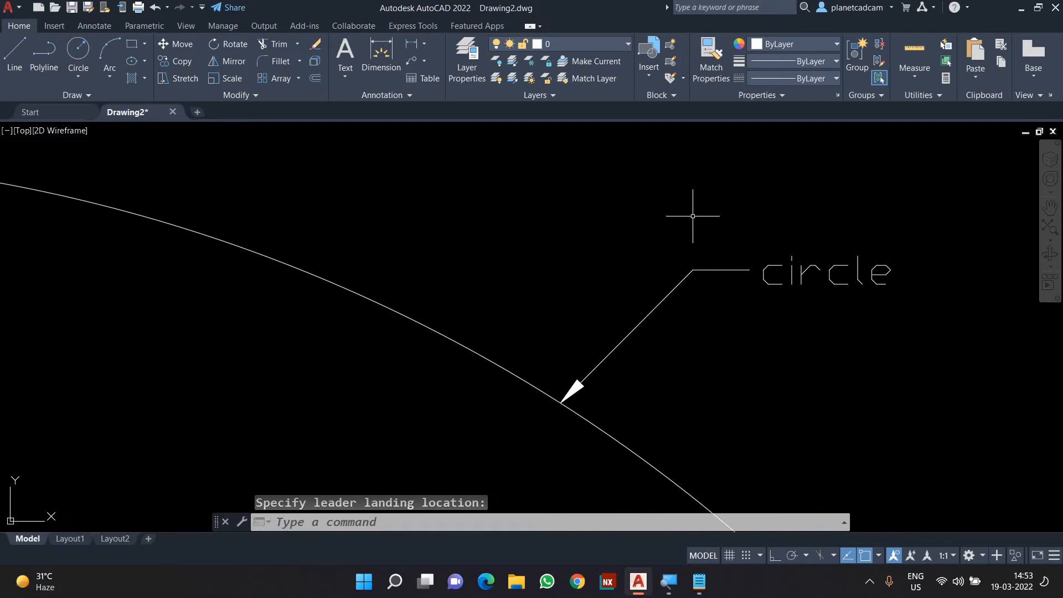
pyautogui.scroll(-6, 693, 216)
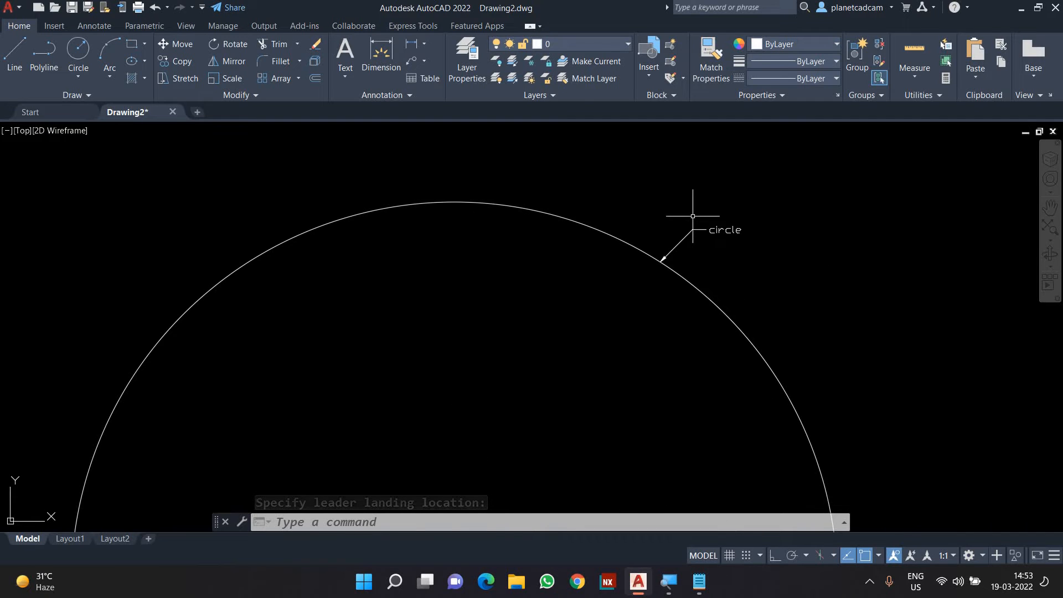
pyautogui.scroll(-4, 653, 225)
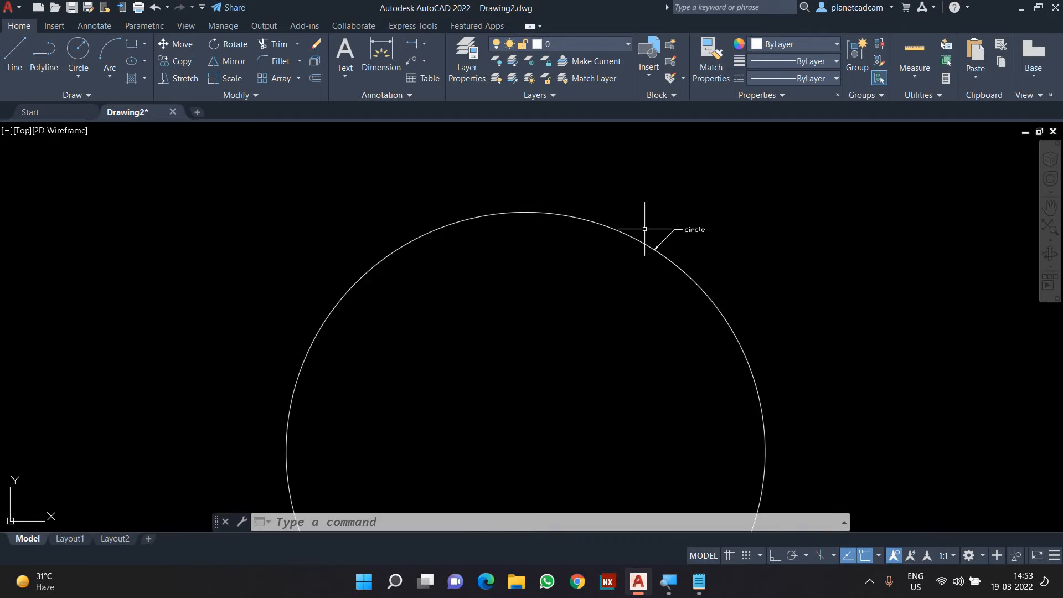
# Step: Move the circle to the left by its centre point and partway back to the right, with the leader attached
pyautogui.click(690, 275)
pyautogui.click(642, 314)
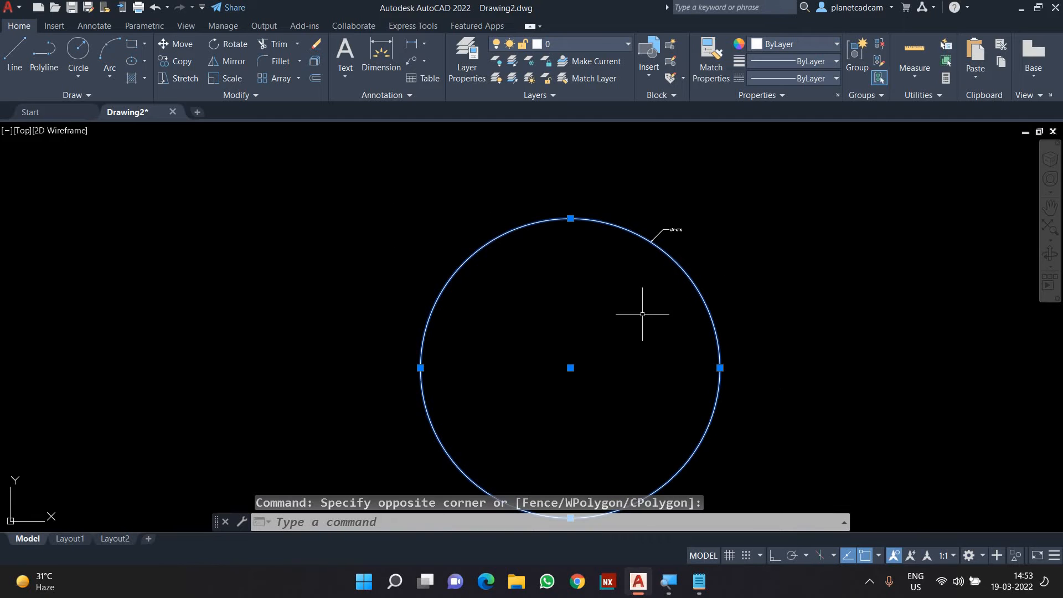
pyautogui.click(570, 368)
pyautogui.click(500, 381)
pyautogui.scroll(4, 578, 250)
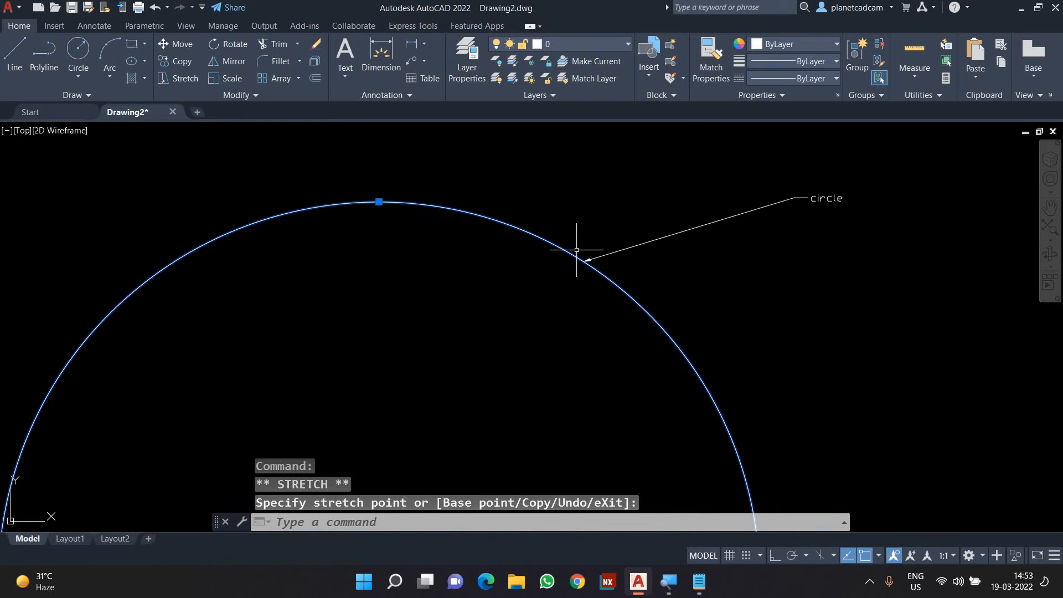
pyautogui.scroll(-4, 586, 271)
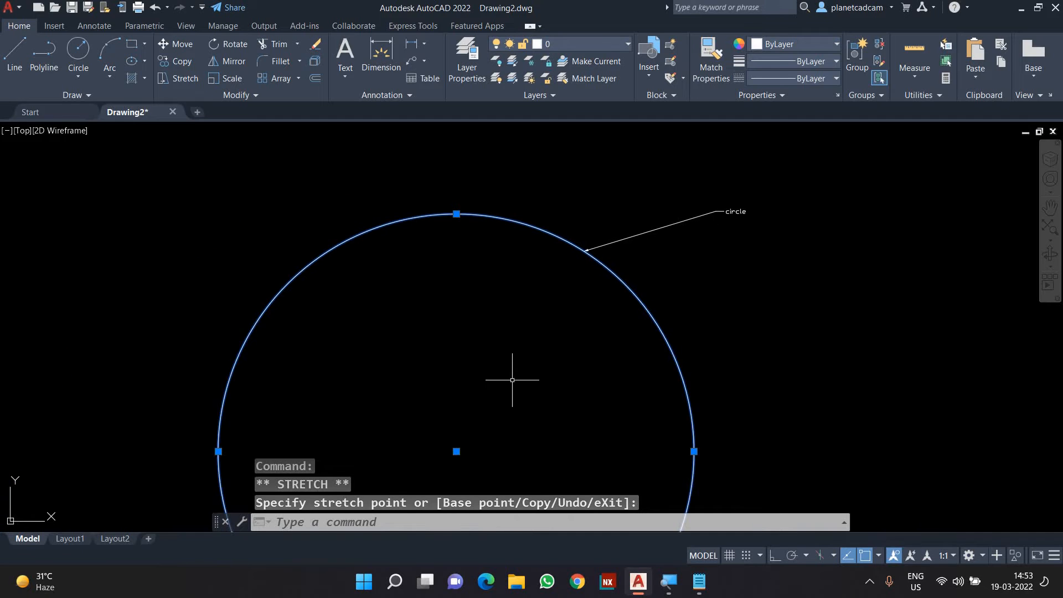
pyautogui.click(456, 451)
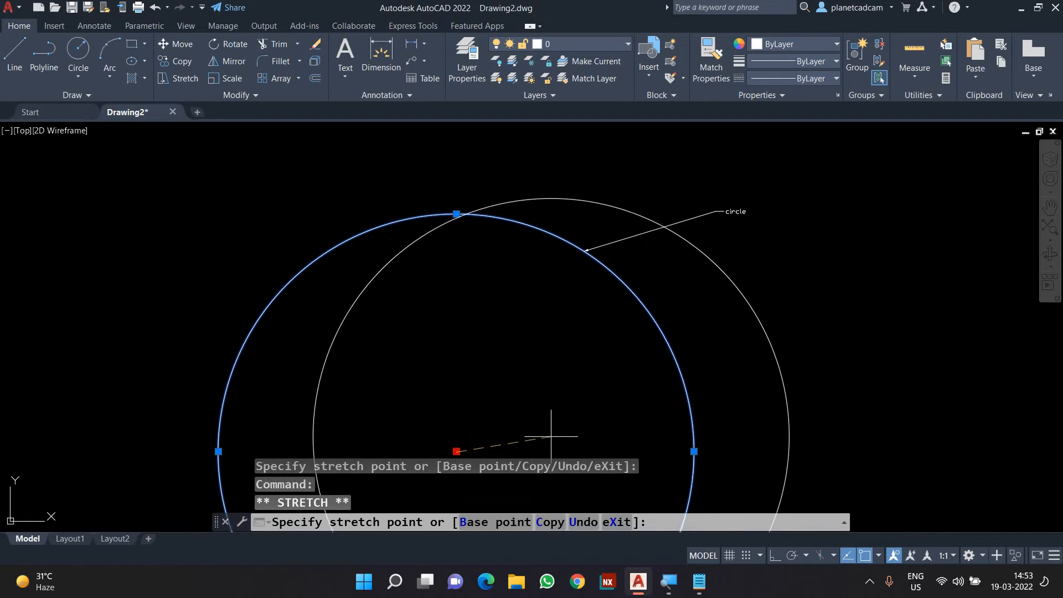
pyautogui.click(551, 436)
# Step: Shrink the circle to a diameter of about 12 from its right quadrant point and deselect it
pyautogui.click(791, 435)
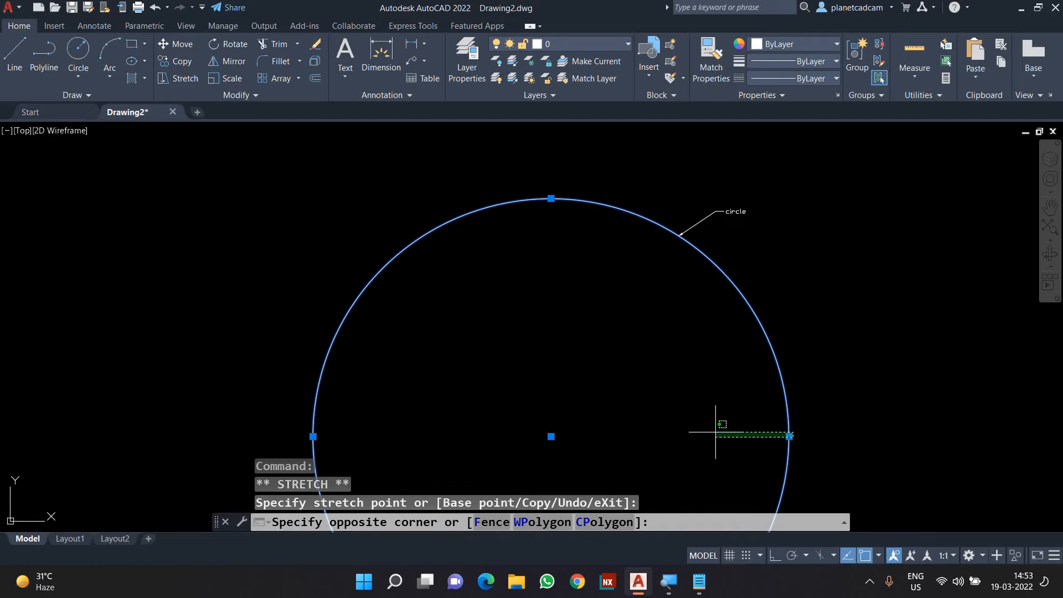
pyautogui.click(794, 434)
pyautogui.click(789, 436)
pyautogui.click(693, 430)
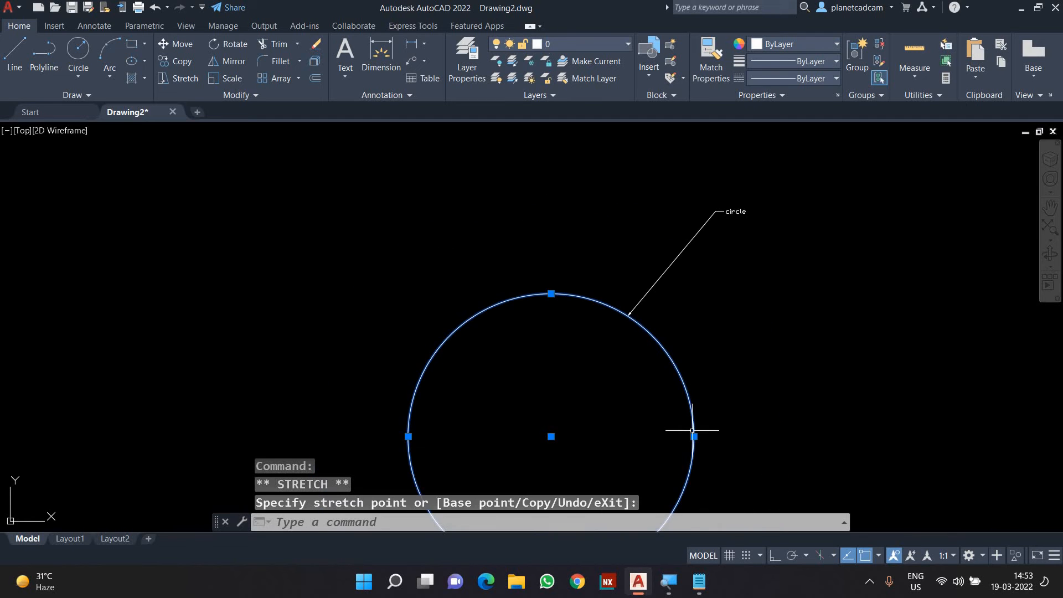
pyautogui.press('Escape')
pyautogui.scroll(2, 682, 248)
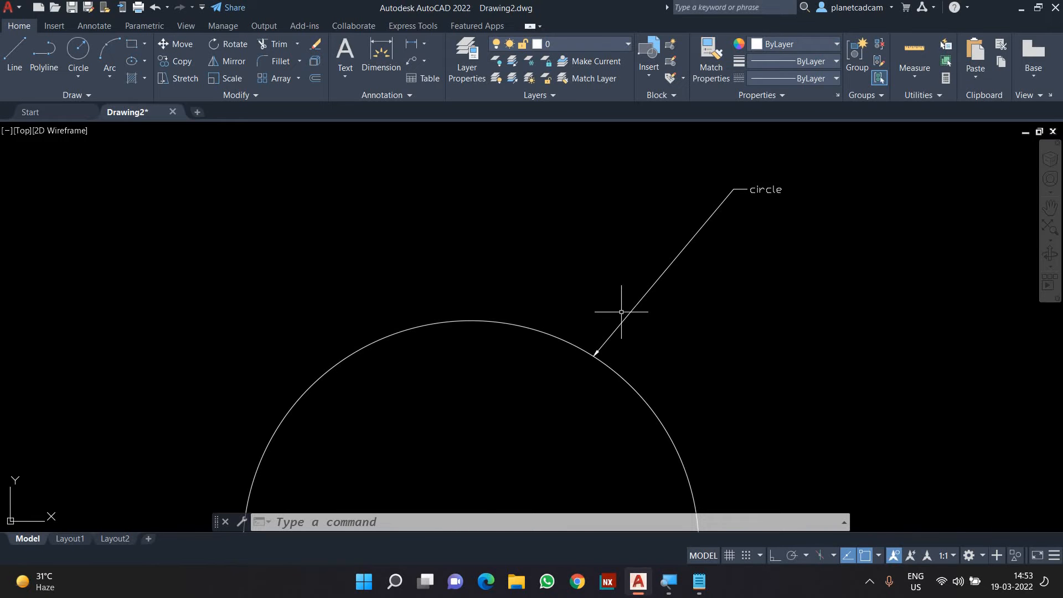
pyautogui.scroll(-3, 621, 311)
pyautogui.moveTo(621, 321); pyautogui.dragTo(598, 327, button='middle')
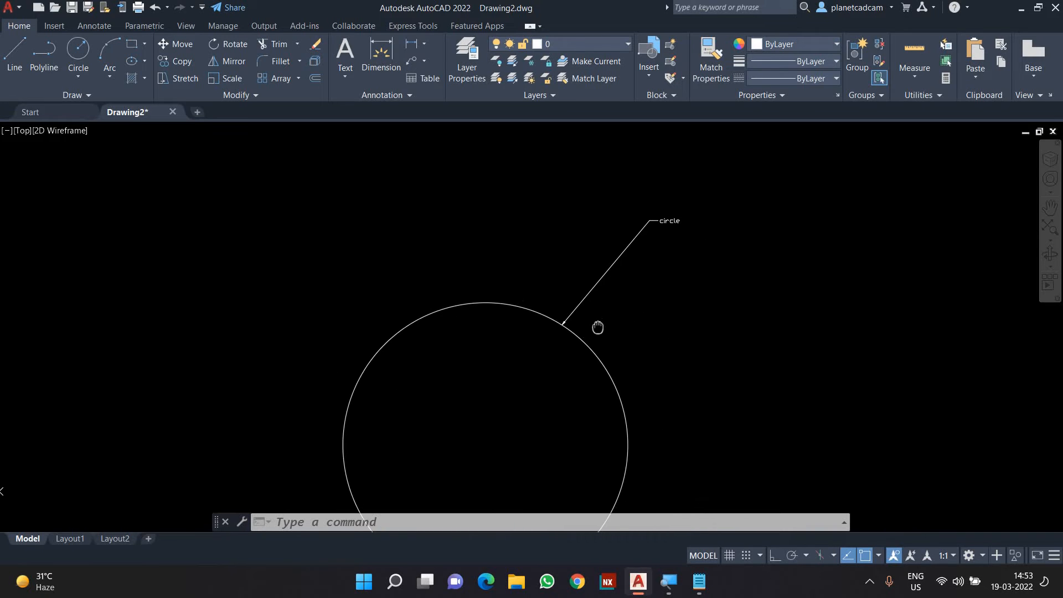
pyautogui.scroll(5, 592, 315)
pyautogui.scroll(-3, 564, 339)
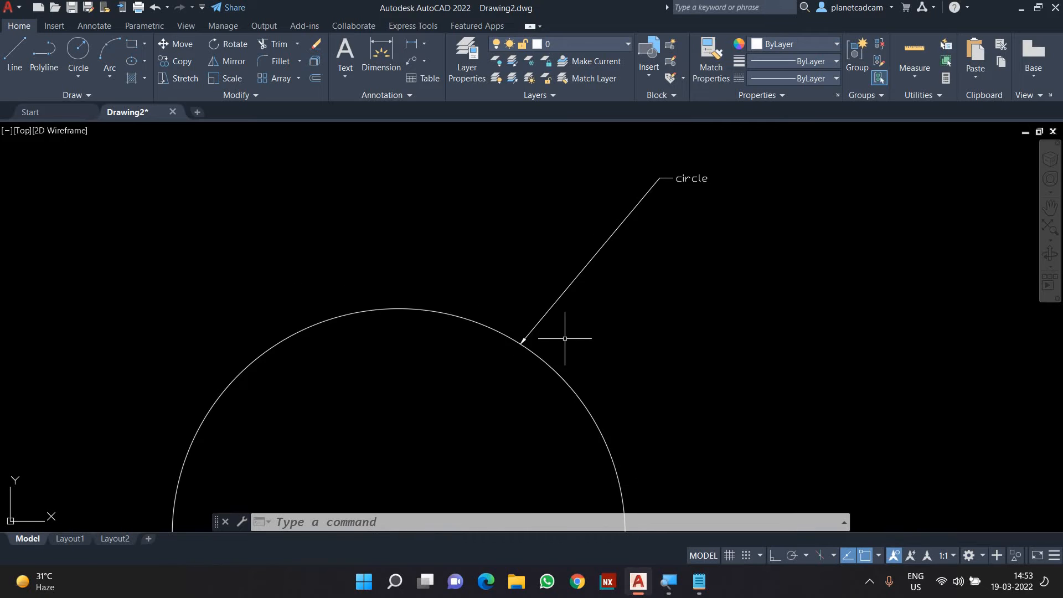
pyautogui.write('d')
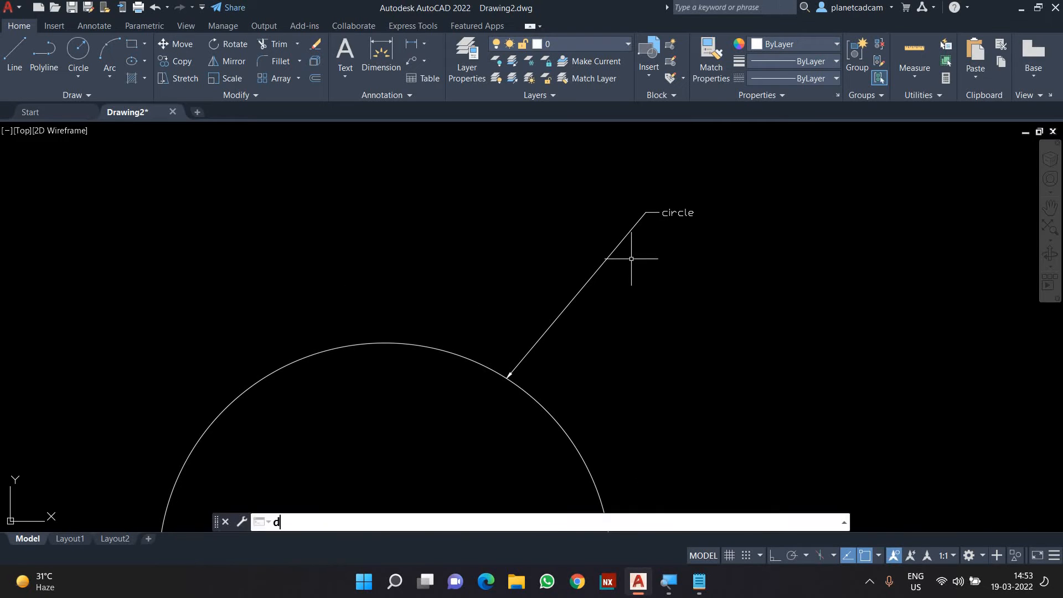
pyautogui.write('di')
pyautogui.press('Return')
pyautogui.click(456, 342)
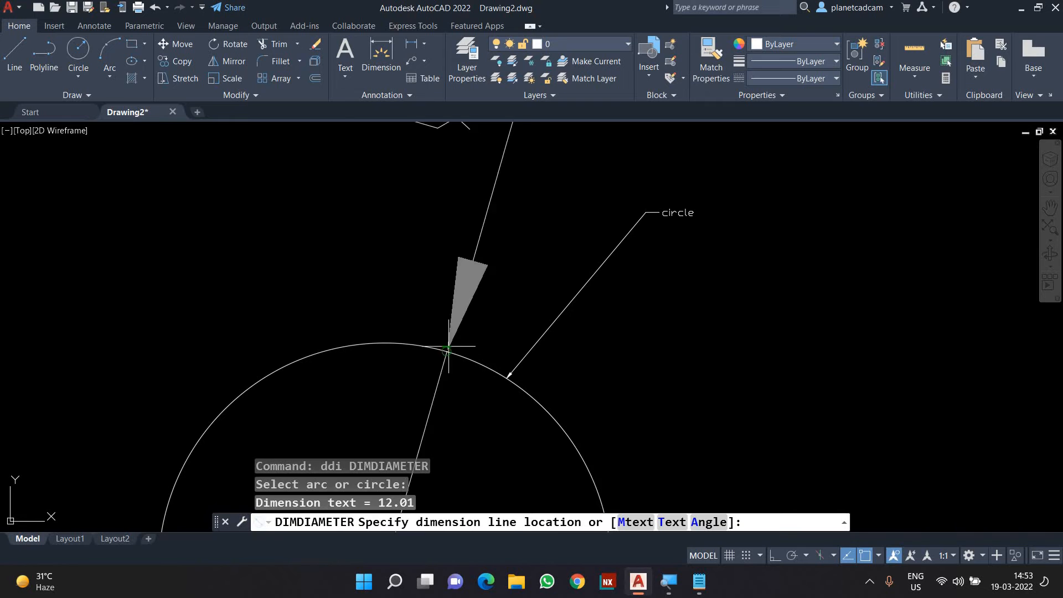
pyautogui.scroll(-5, 334, 296)
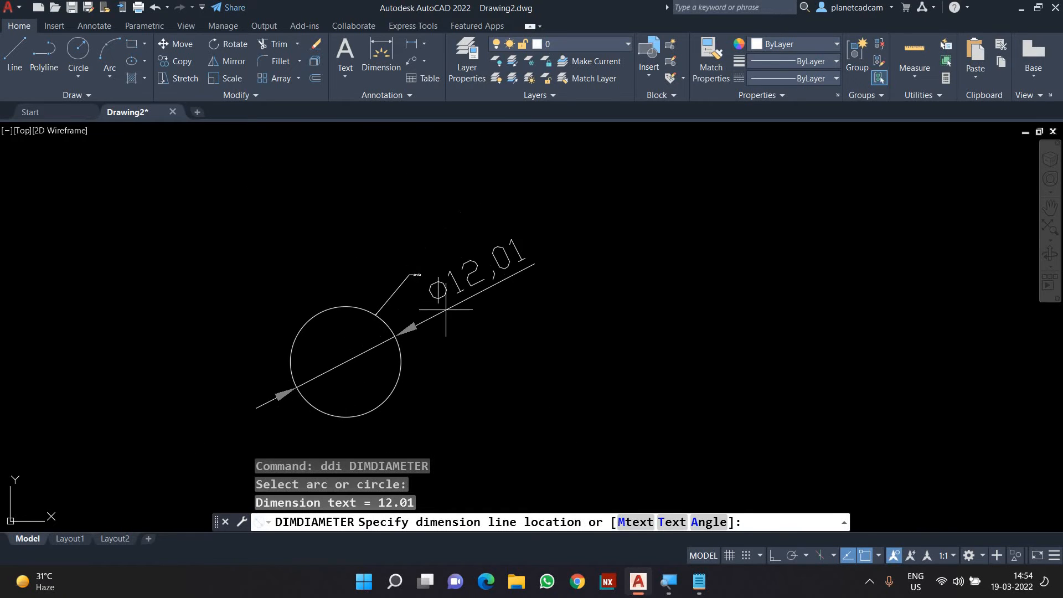
pyautogui.press('Escape')
# Step: Delete the "circle" multileader attached to the circle's upper-right edge
pyautogui.scroll(6, 388, 287)
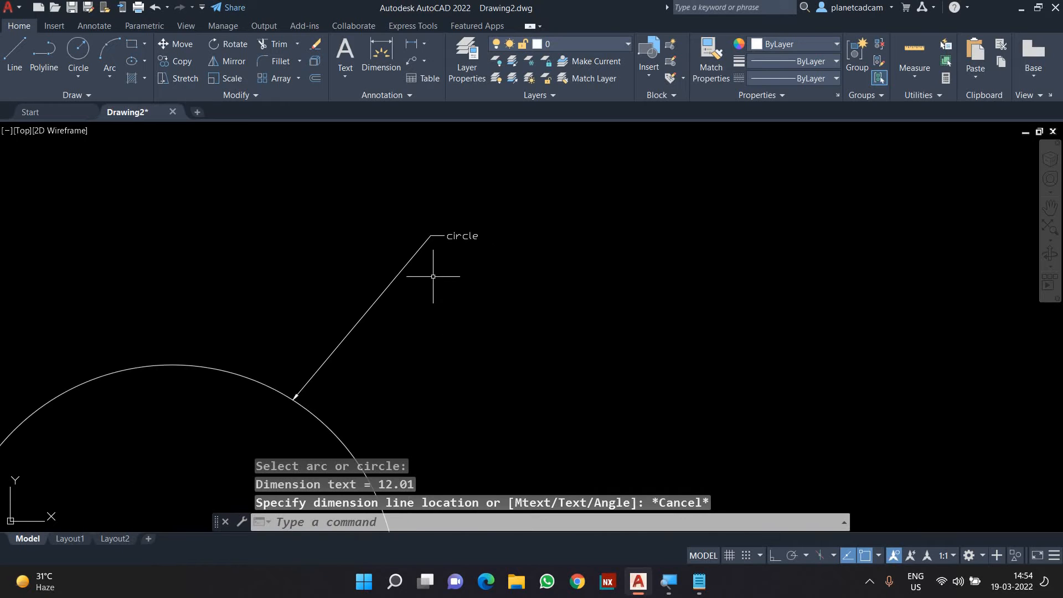
pyautogui.click(454, 281)
pyautogui.click(373, 222)
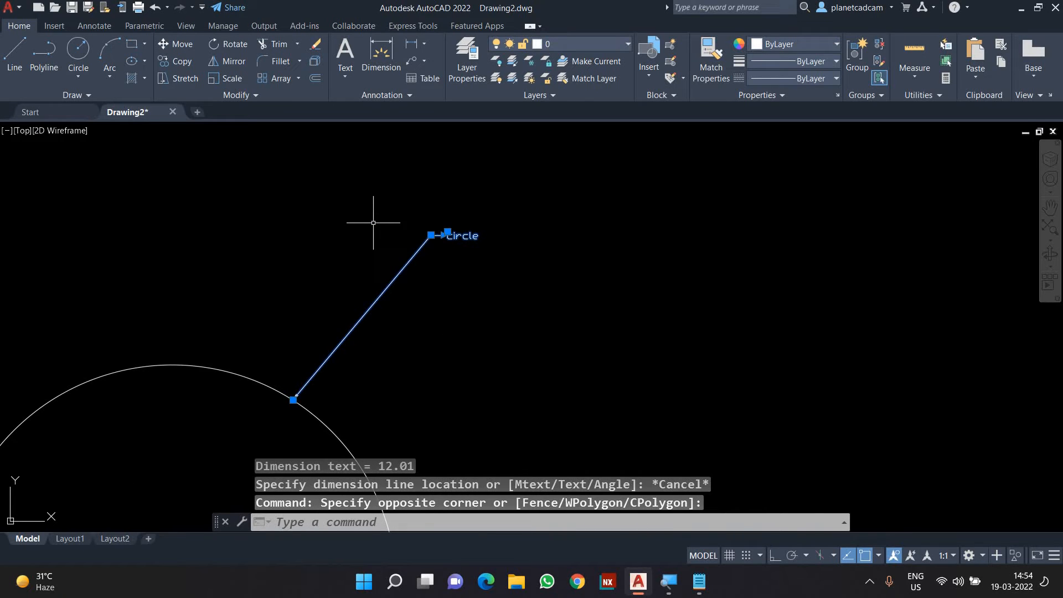
pyautogui.press('Delete')
# Step: Create a new multileader style named "CAD Cube 360" based on Standard and continue to its settings
pyautogui.write('MLS')
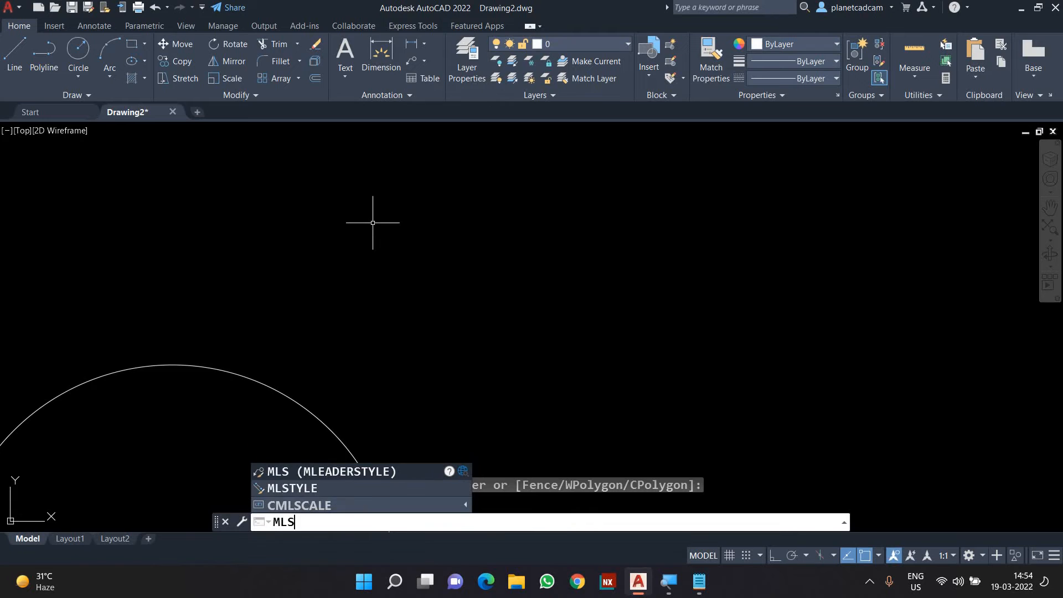
pyautogui.press('Return')
pyautogui.moveTo(506, 189); pyautogui.dragTo(526, 188)
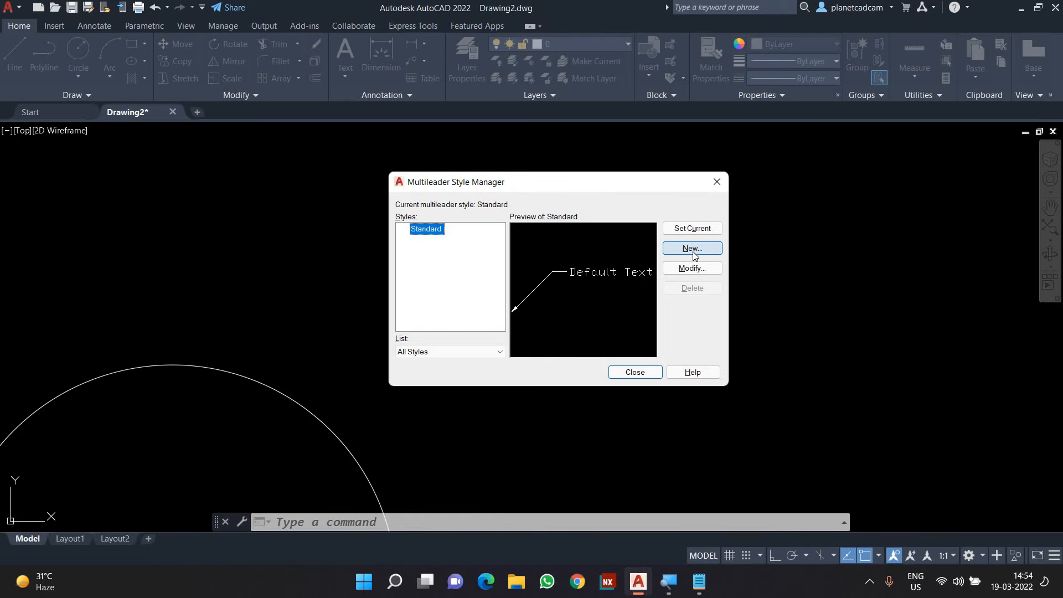
pyautogui.click(692, 253)
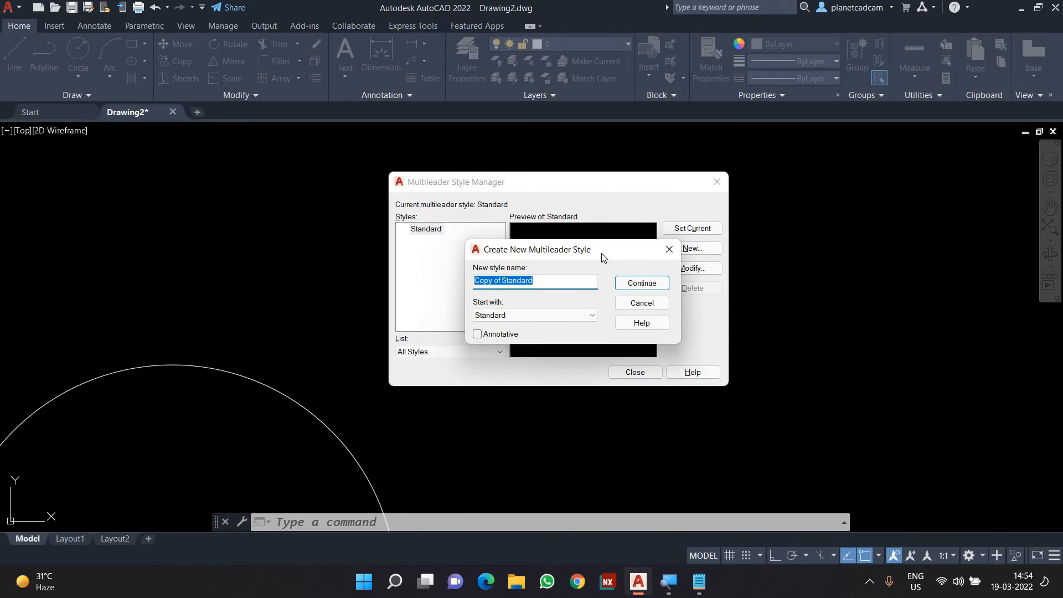
pyautogui.write('CAD Cube 360')
pyautogui.press('Return')
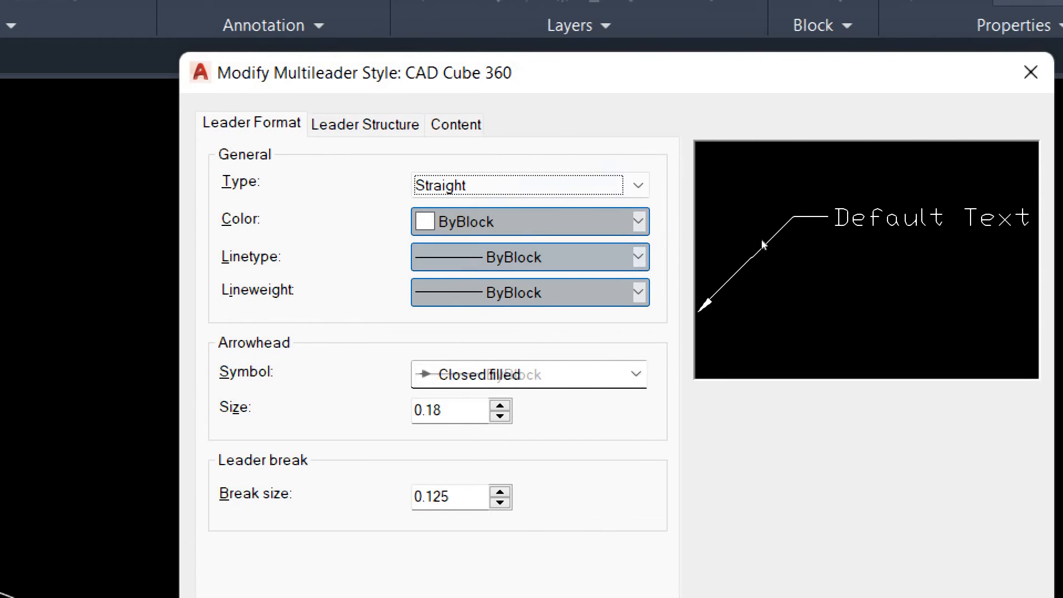
# Step: Try the Spline leader type for the CAD Cube 360 style and return the type to Straight
pyautogui.click(484, 179)
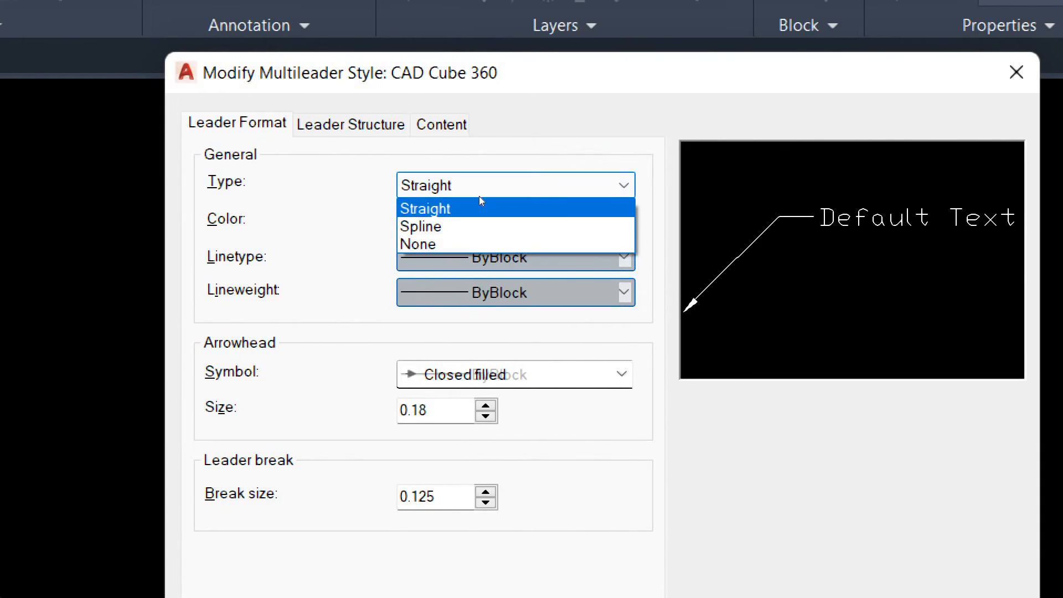
pyautogui.click(604, 209)
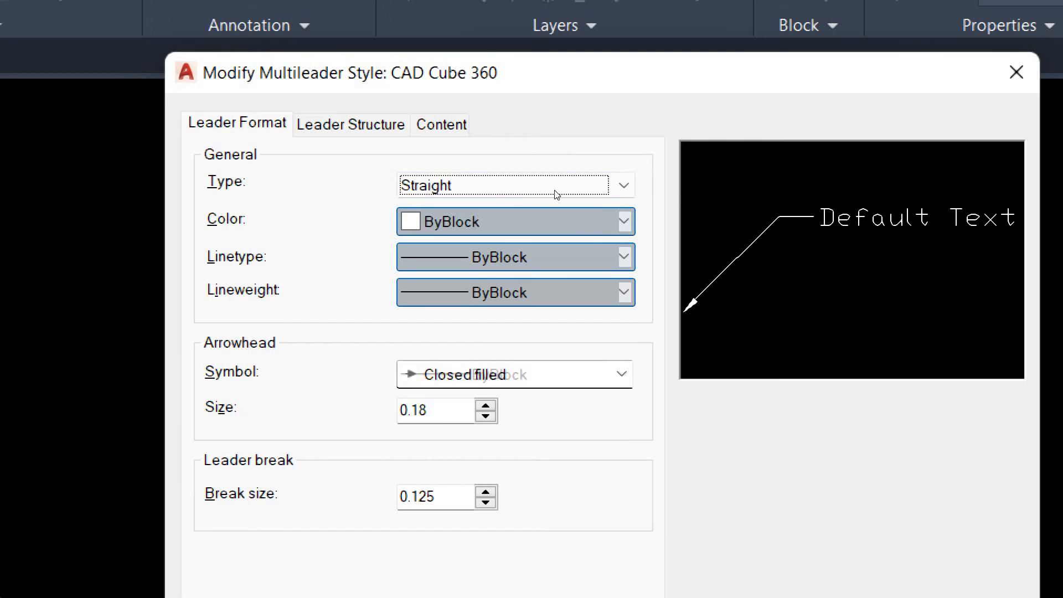
pyautogui.click(494, 189)
pyautogui.click(571, 224)
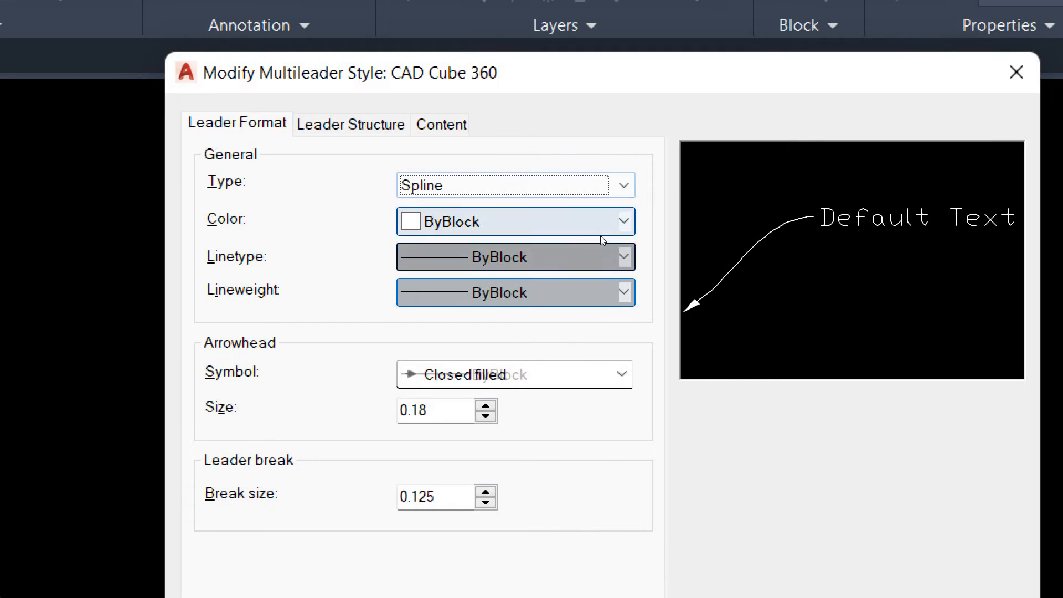
pyautogui.click(471, 183)
pyautogui.click(477, 206)
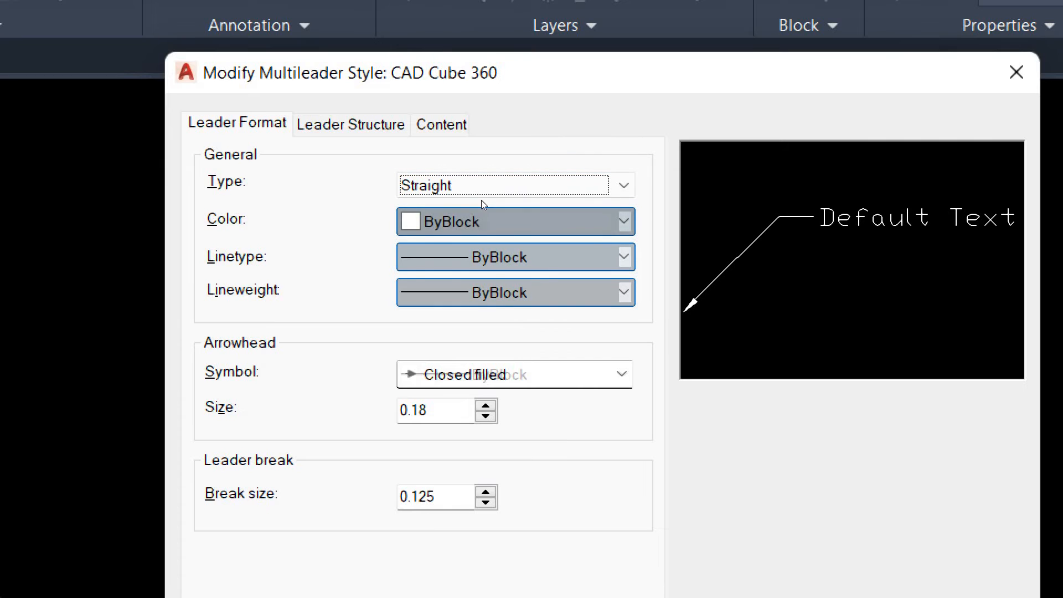
# Step: Try Red as the leader colour and return the colour to ByBlock
pyautogui.click(480, 222)
pyautogui.press('Down')
pyautogui.press('Return')
pyautogui.click(485, 211)
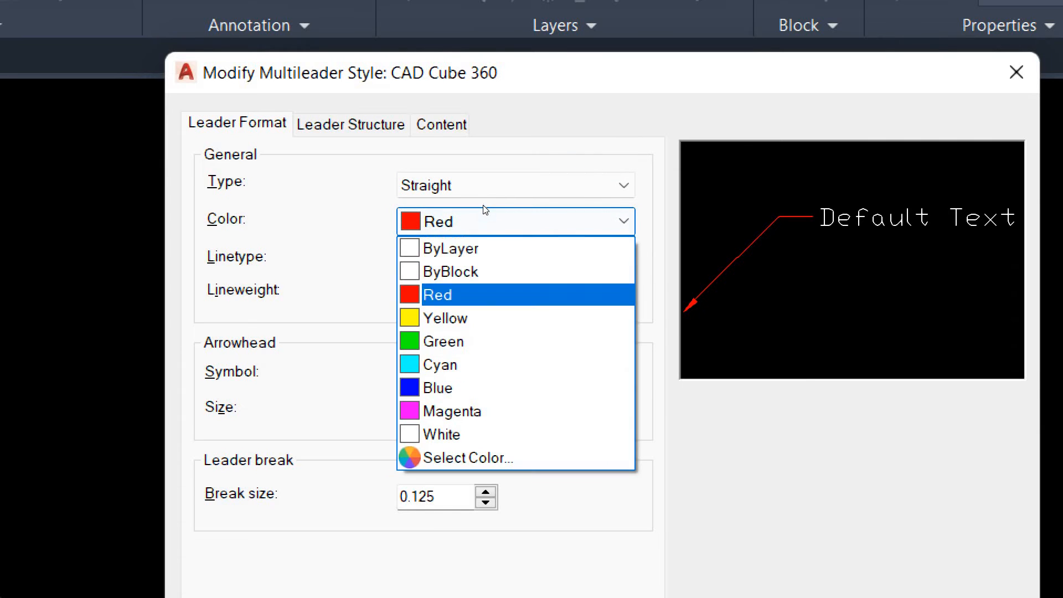
pyautogui.press('Up')
pyautogui.press('Up')
pyautogui.press('Down')
pyautogui.press('Return')
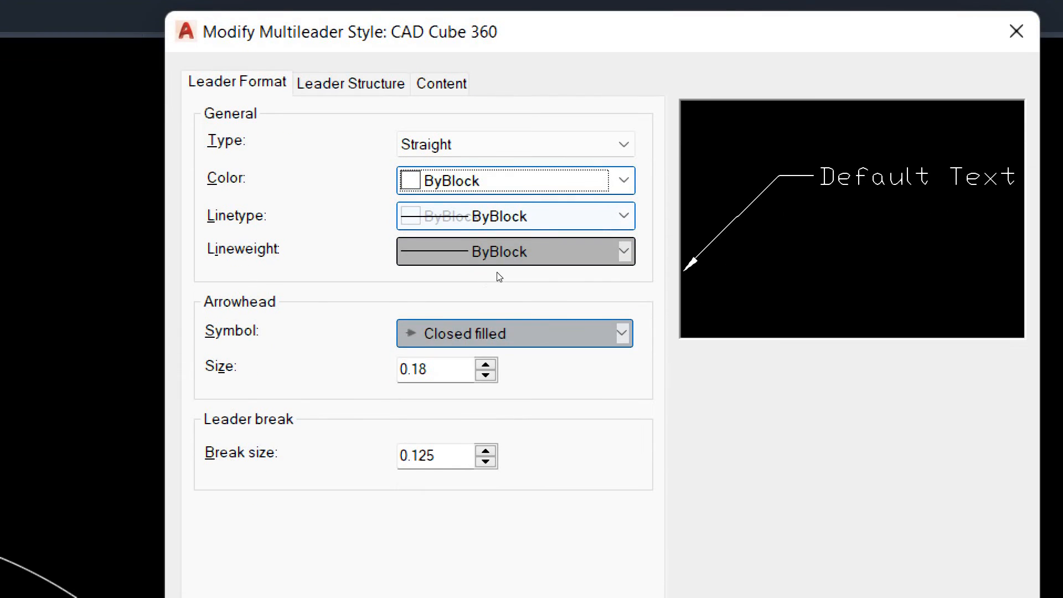
# Step: Choose Closed filled as the leader's arrowhead symbol and set the arrowhead size to 2
pyautogui.click(504, 332)
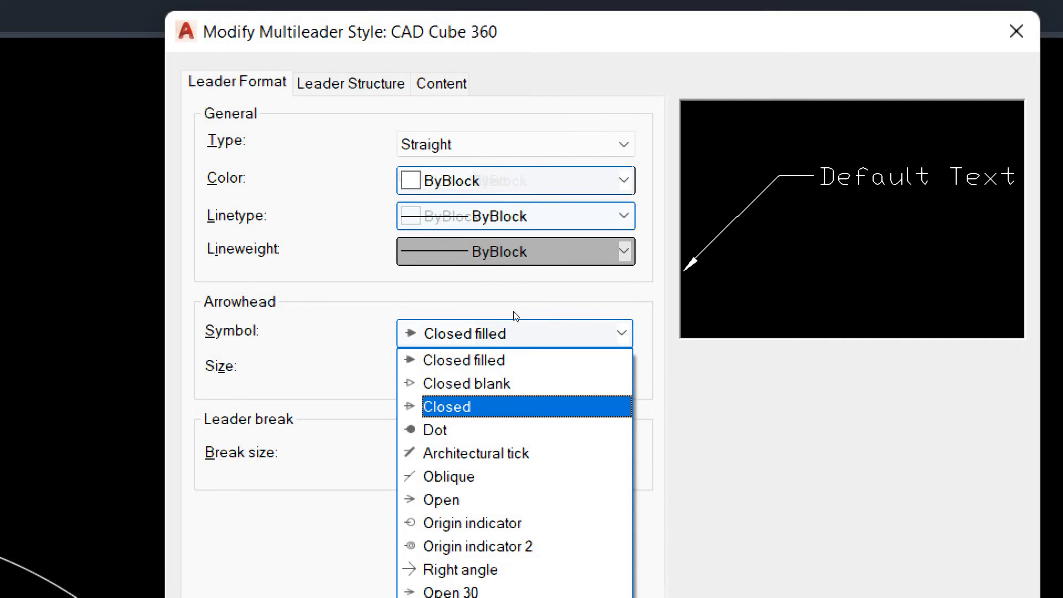
pyautogui.click(487, 360)
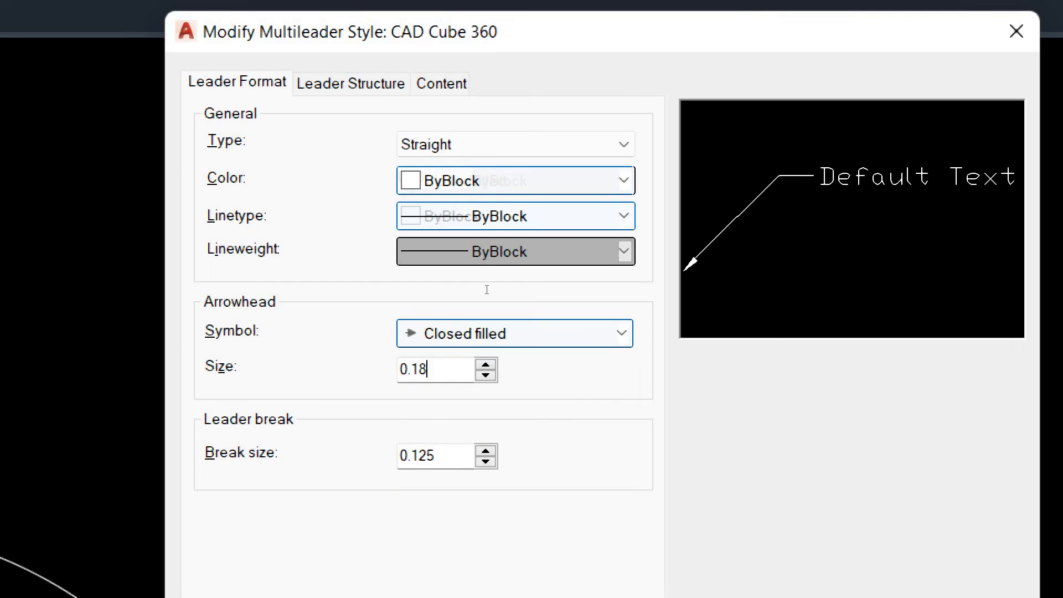
pyautogui.doubleClick(421, 369)
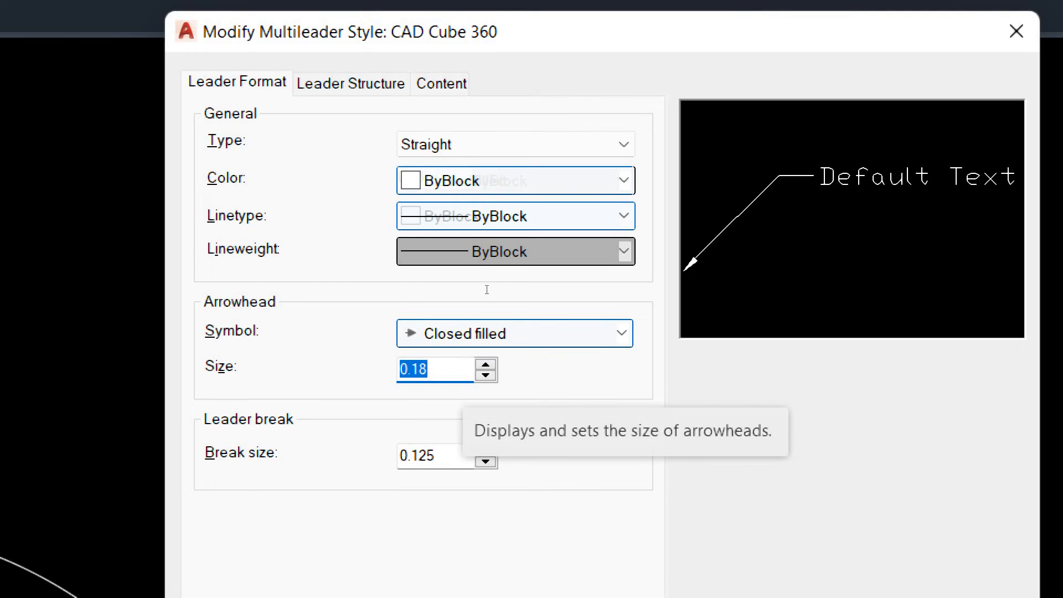
pyautogui.write('2')
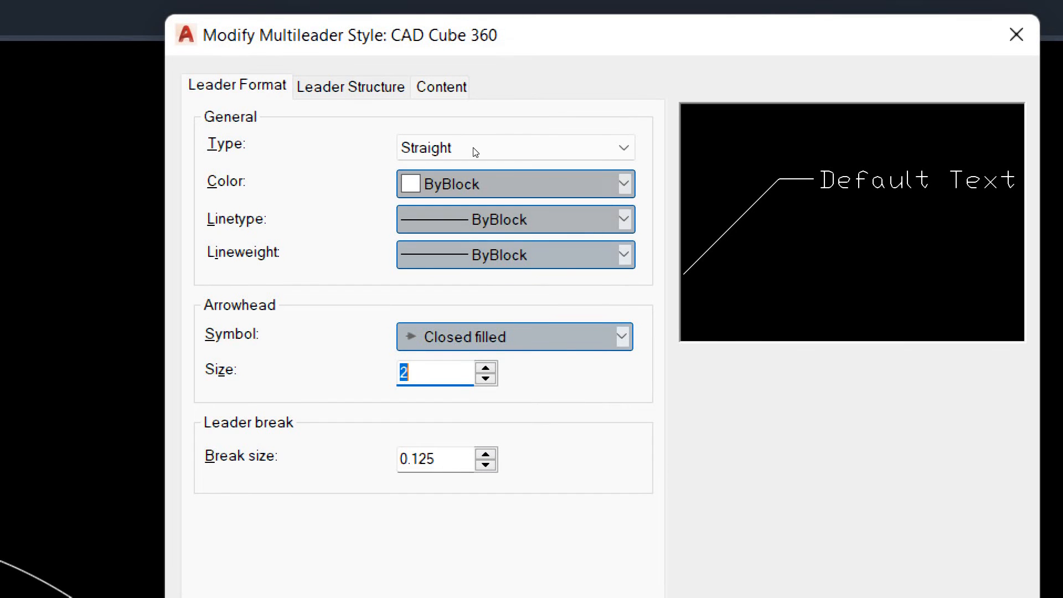
# Step: Set the text height to 2 in the multileader style's content settings
pyautogui.hotkey('ctrl', 'shift', 'Tab')
pyautogui.hotkey('ctrl', 'shift', 'Tab')
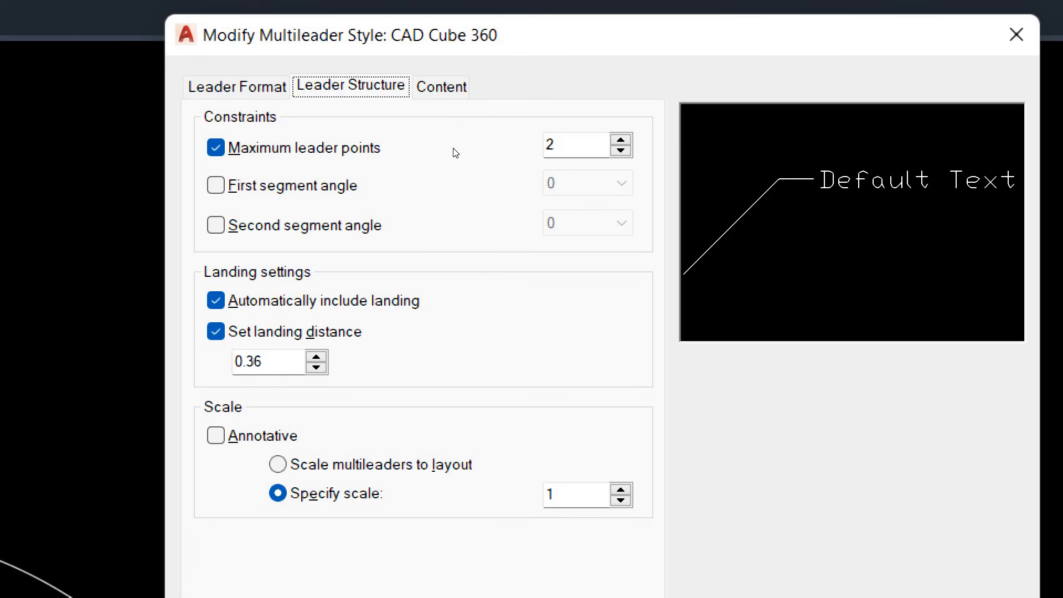
pyautogui.hotkey('ctrl', 'Tab')
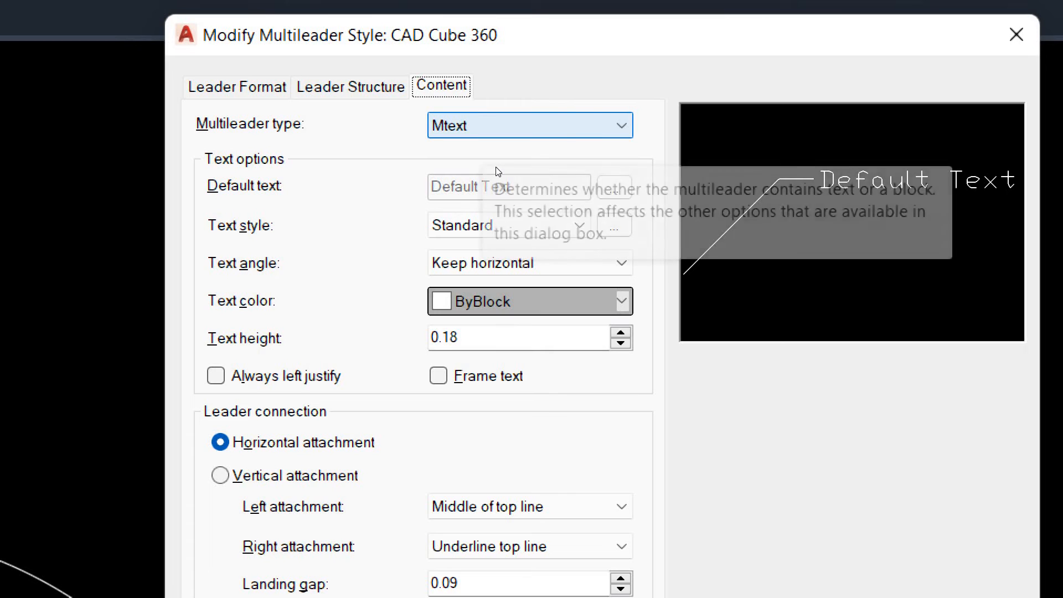
pyautogui.doubleClick(498, 337)
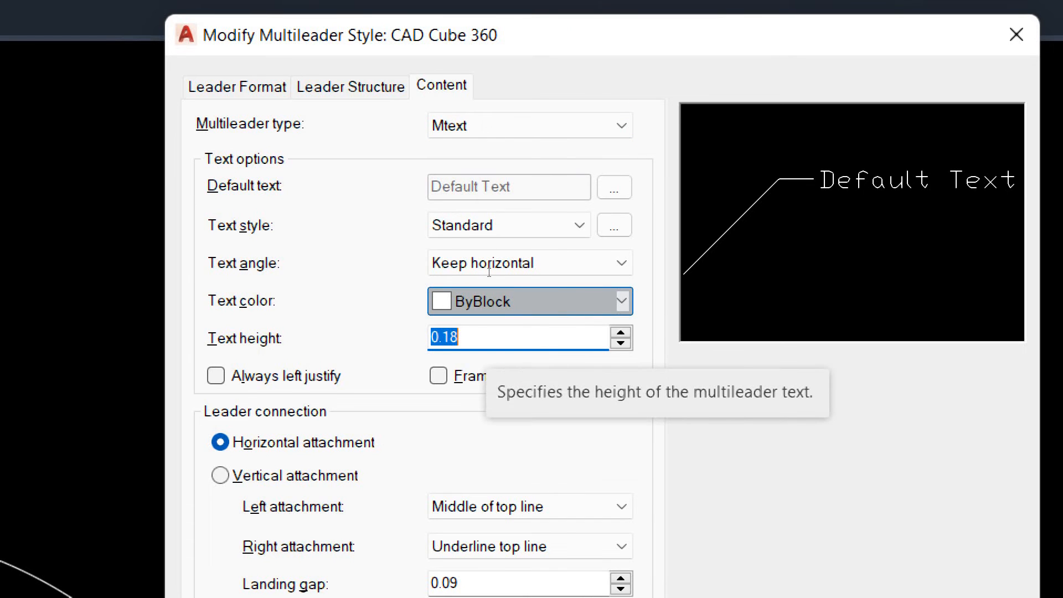
pyautogui.write('2')
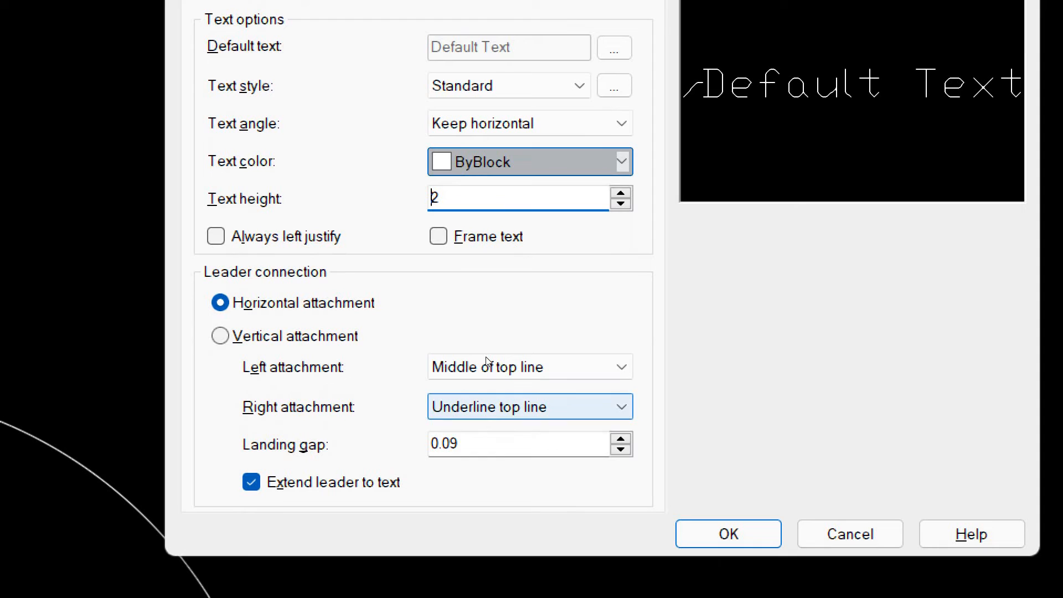
# Step: Set the left attachment of the leader connection to Middle of text
pyautogui.click(487, 501)
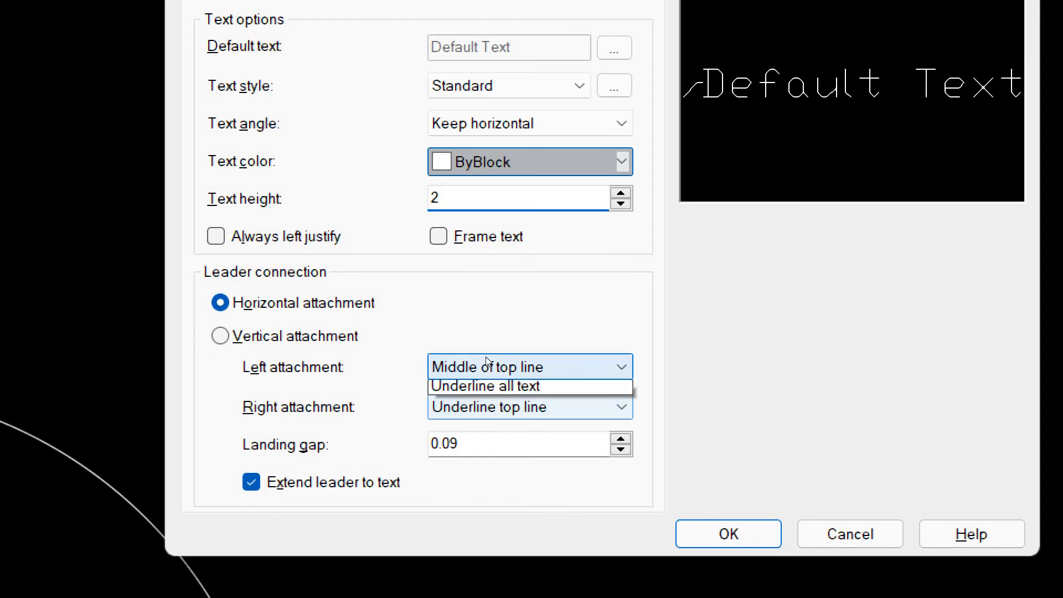
pyautogui.press('Up')
pyautogui.press('Down')
pyautogui.press('Down')
pyautogui.press('Down')
pyautogui.press('Down')
pyautogui.press('Down')
pyautogui.press('Down')
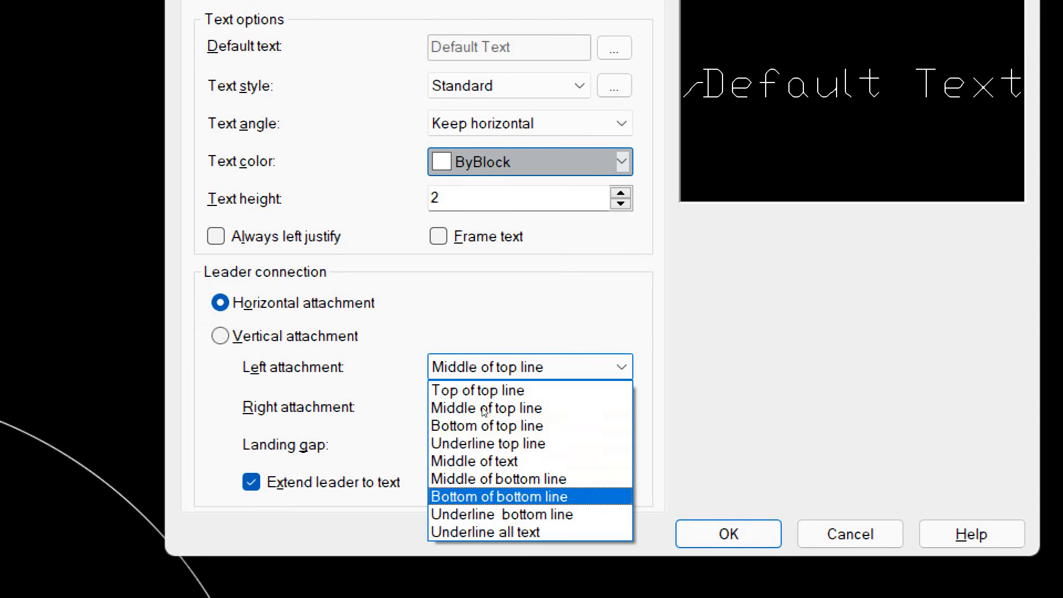
pyautogui.press('Up')
pyautogui.press('Up')
pyautogui.click(491, 376)
# Step: Set the right attachment of the leader connection to Middle of text
pyautogui.click(491, 398)
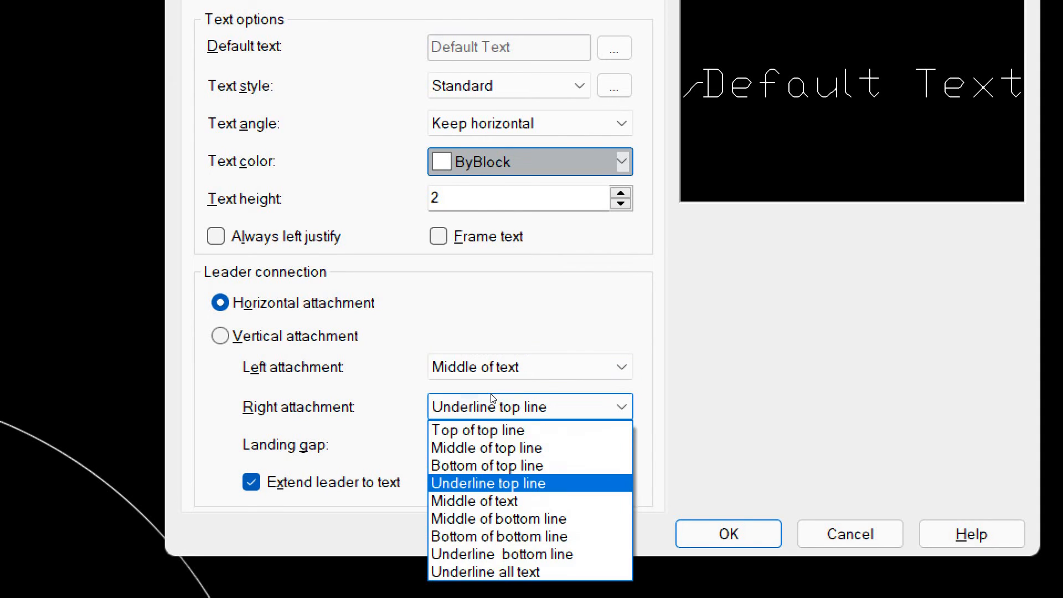
pyautogui.press('Up')
pyautogui.press('Up')
pyautogui.press('Down')
pyautogui.press('Down')
pyautogui.press('Down')
pyautogui.press('Return')
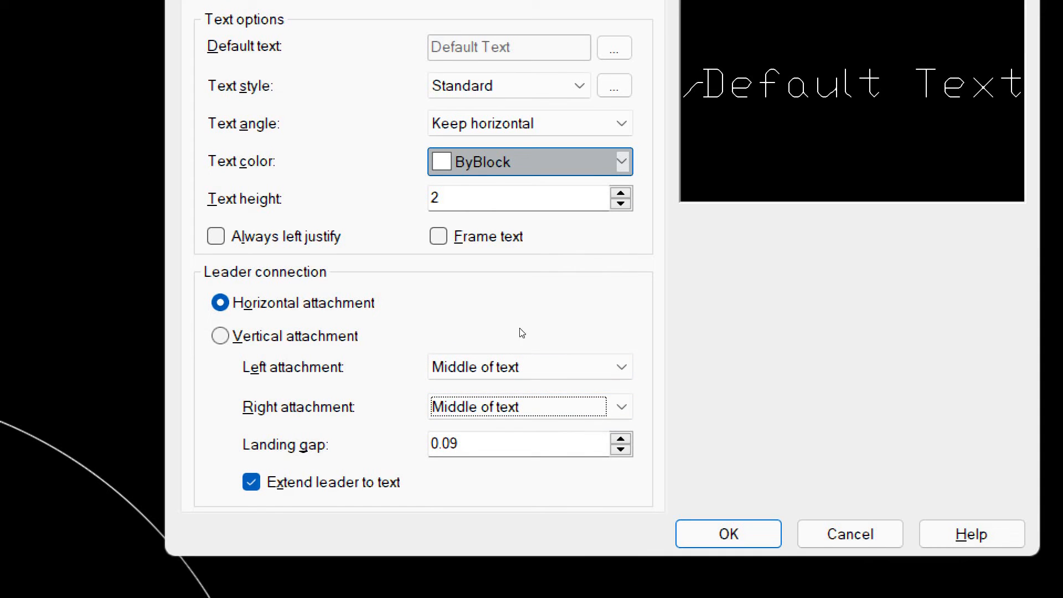
# Step: Set the landing distance in the leader structure to 4, then accept the CAD Cube 360 style changes and leave the style manager
pyautogui.hotkey('ctrl', 'shift', 'Tab')
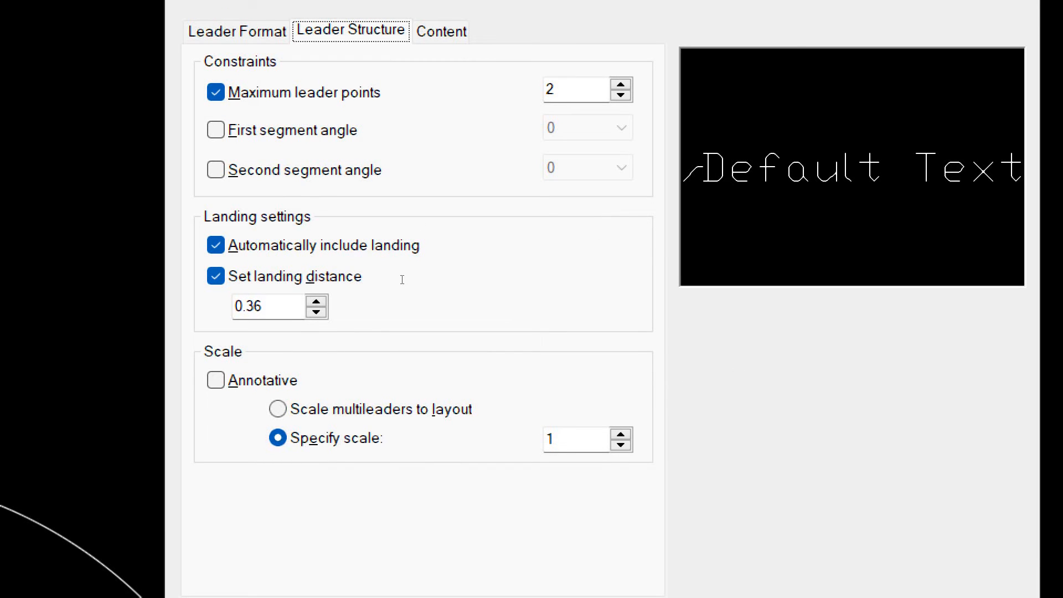
pyautogui.doubleClick(252, 306)
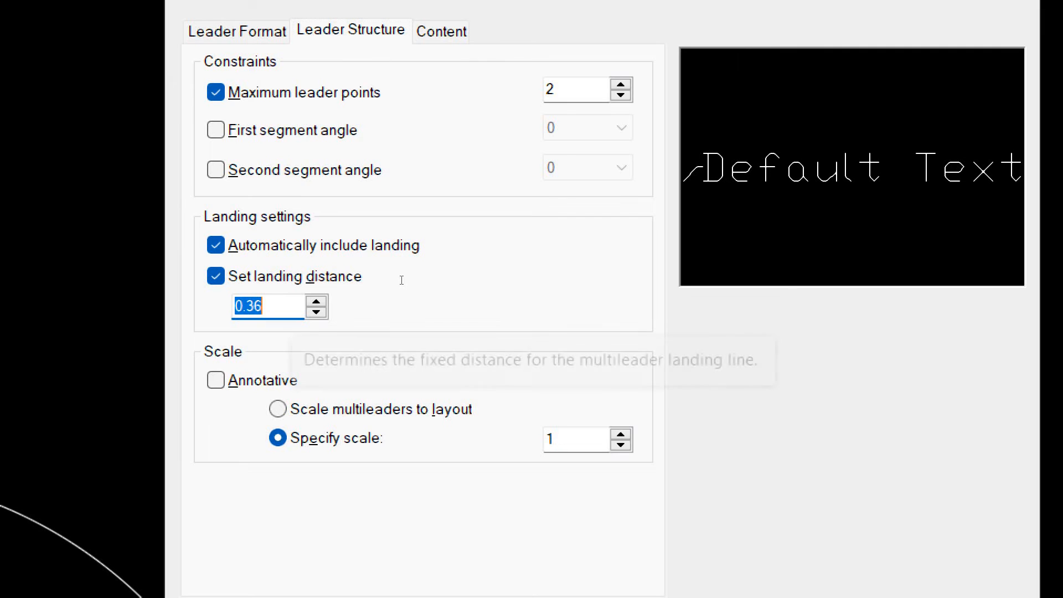
pyautogui.write('4')
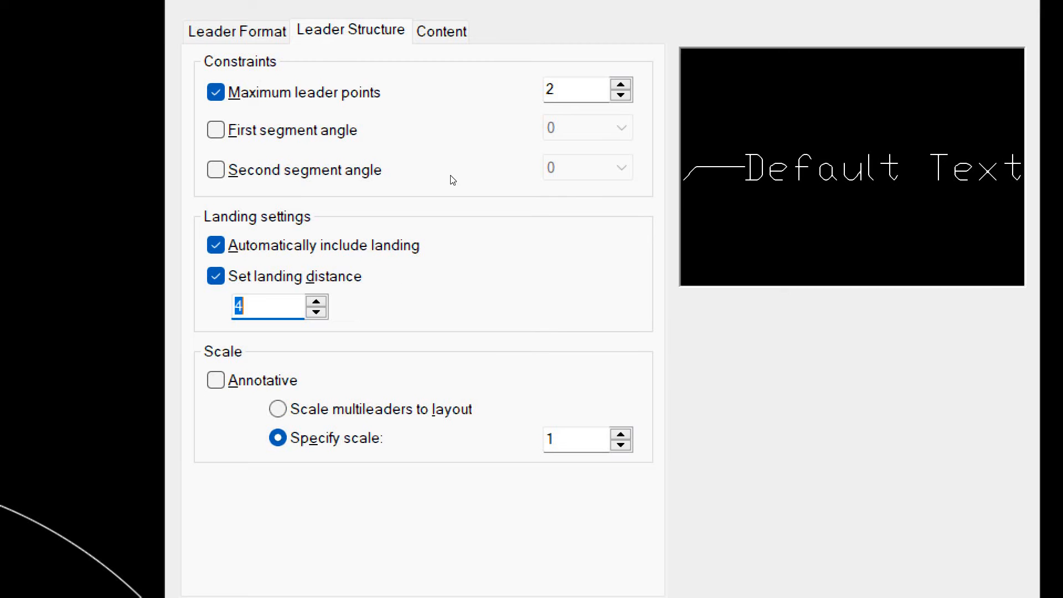
pyautogui.hotkey('ctrl', 'shift', 'Tab')
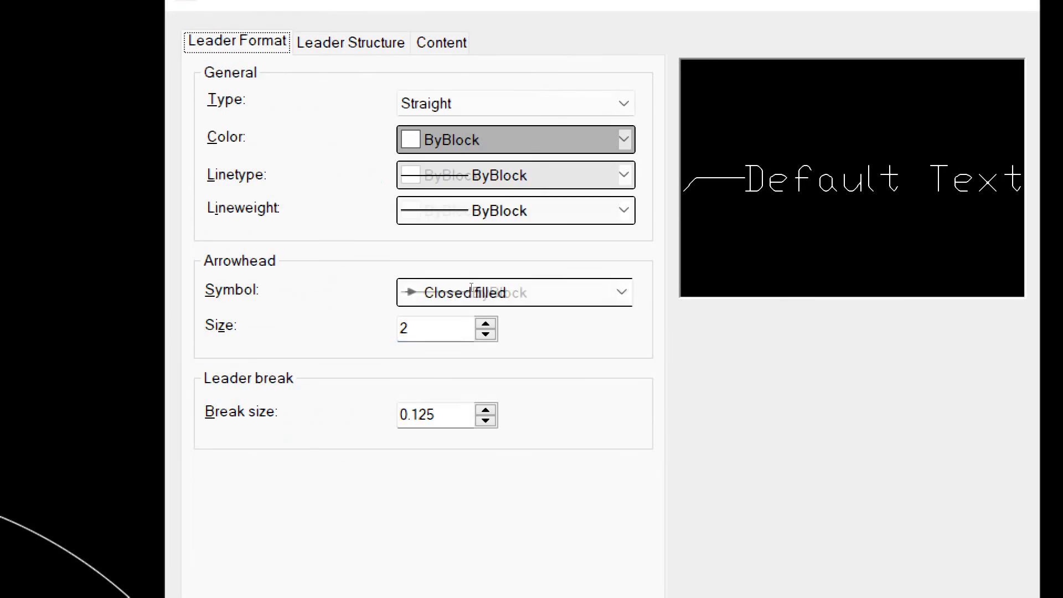
pyautogui.hotkey('ctrl', 'Tab')
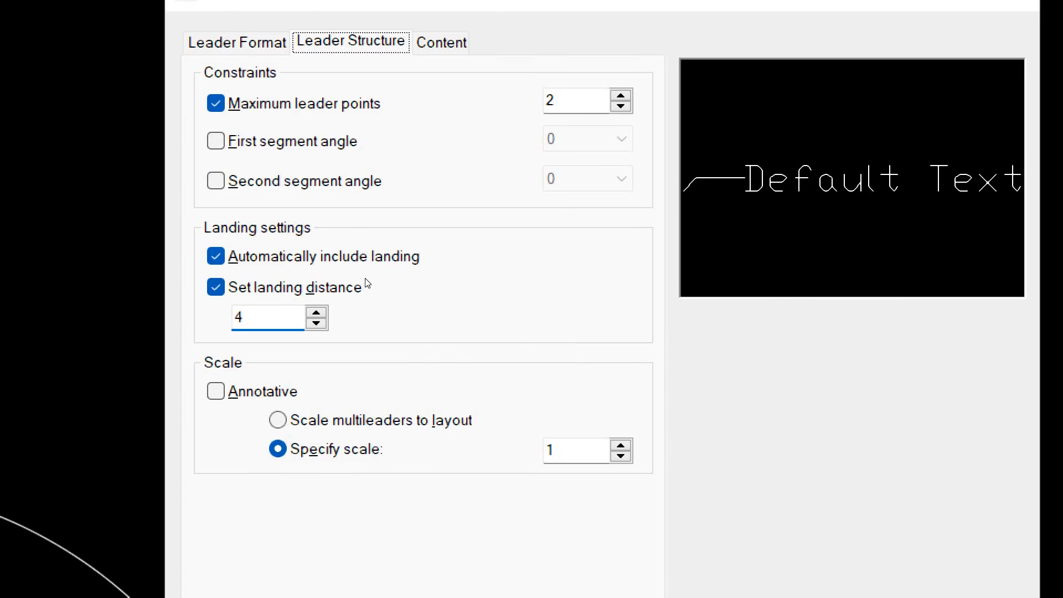
pyautogui.hotkey('ctrl', 'Tab')
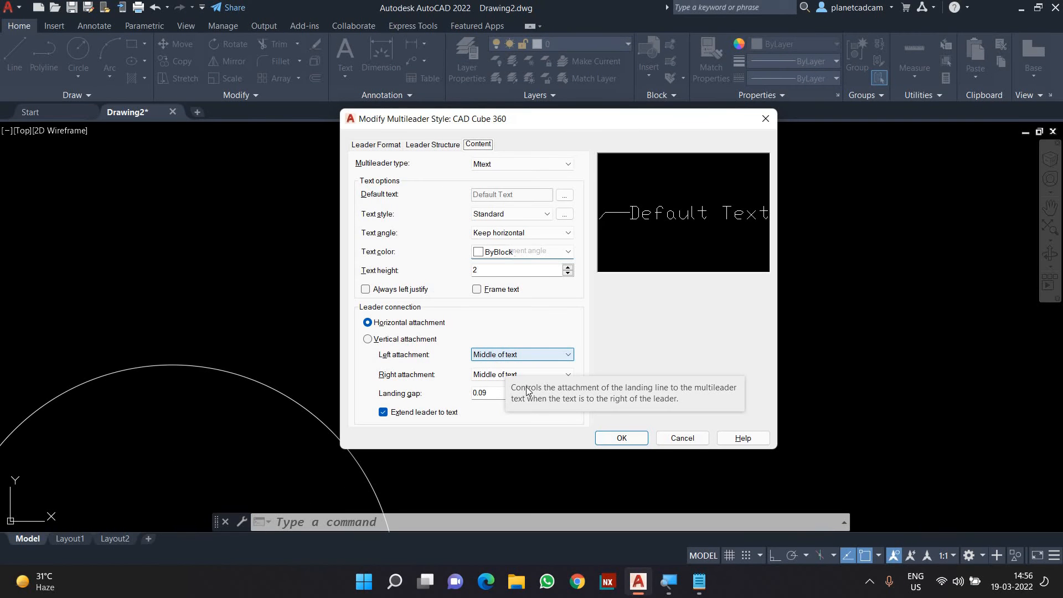
pyautogui.click(622, 437)
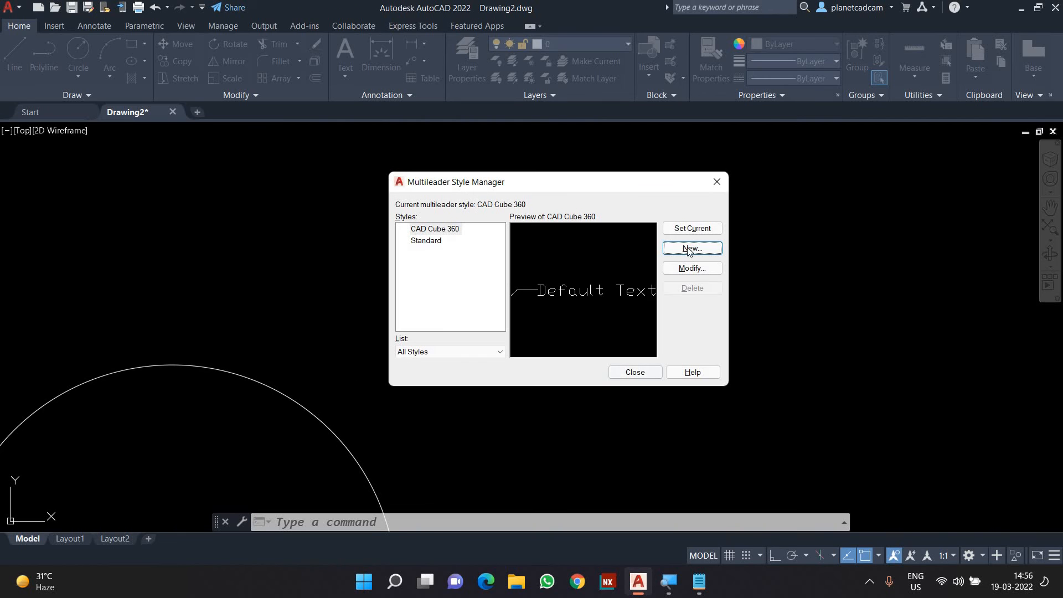
pyautogui.click(653, 373)
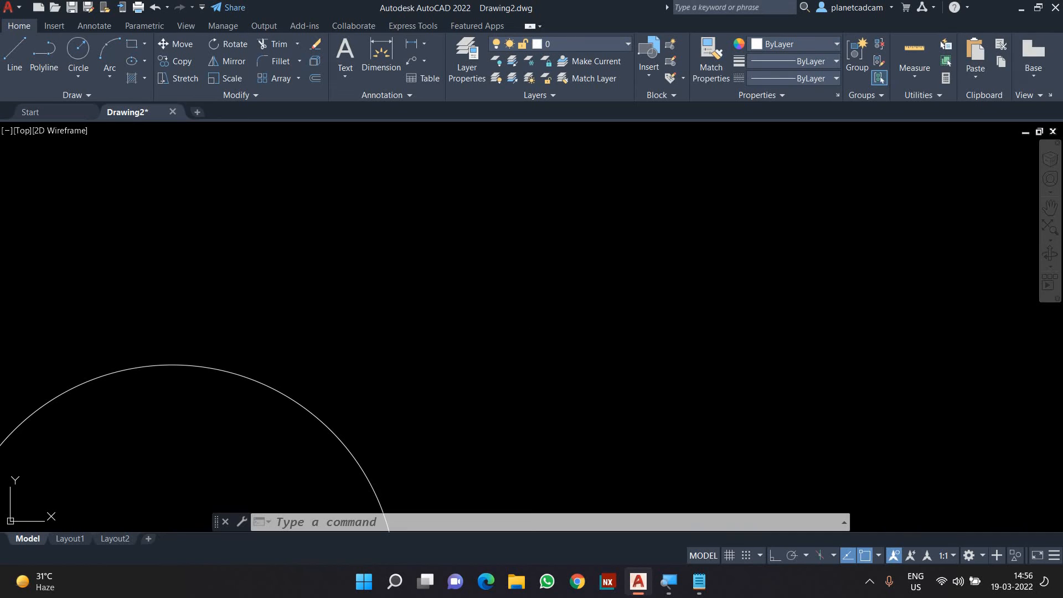
# Step: Place a multileader with its arrowhead on the circle's upper-right edge and its landing above and outside the circle
pyautogui.write('mld')
pyautogui.press('Return')
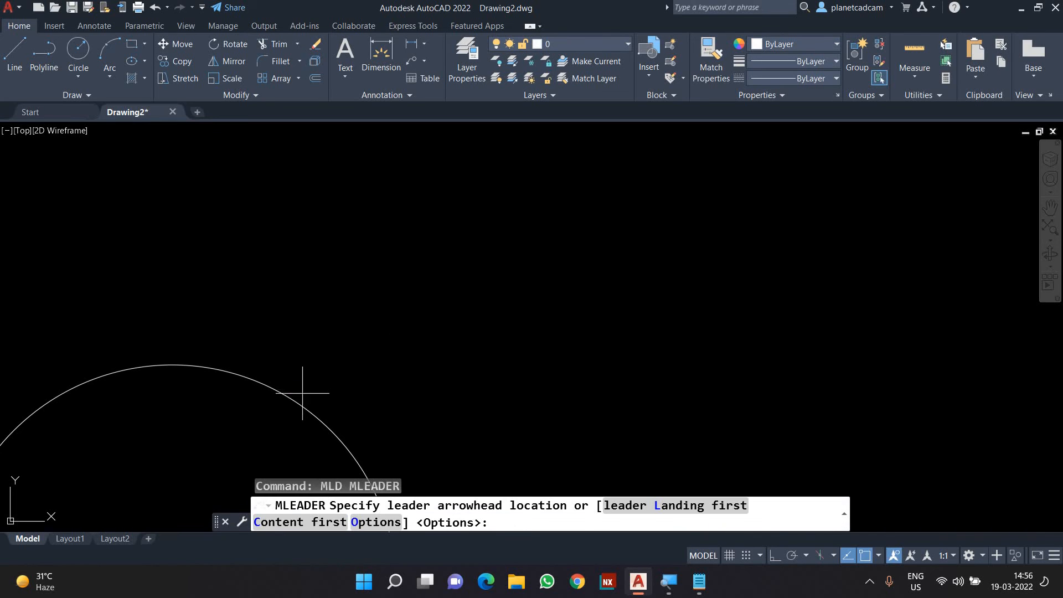
pyautogui.click(296, 402)
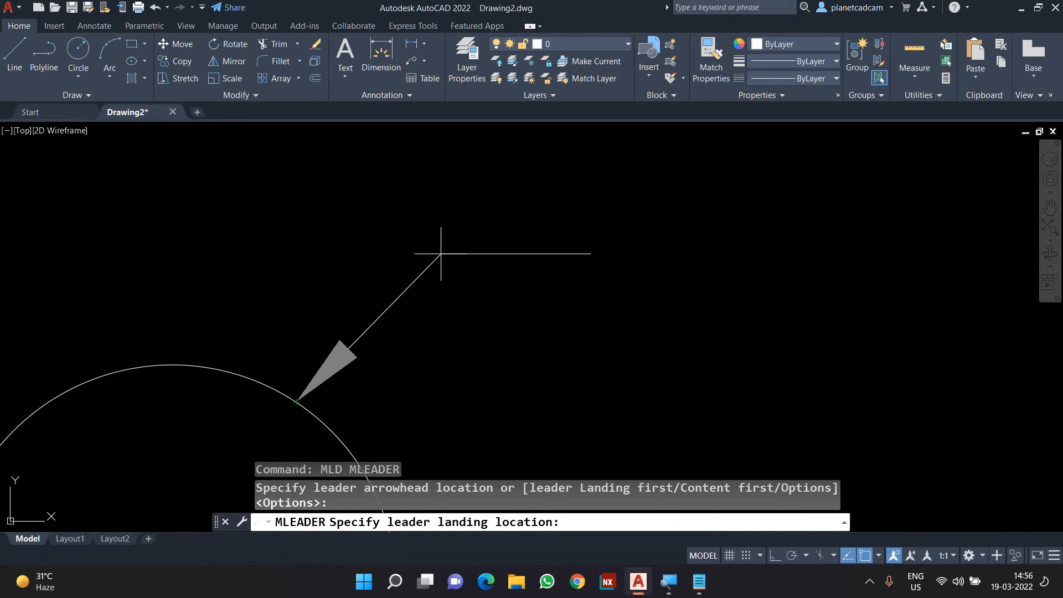
pyautogui.scroll(-2, 463, 239)
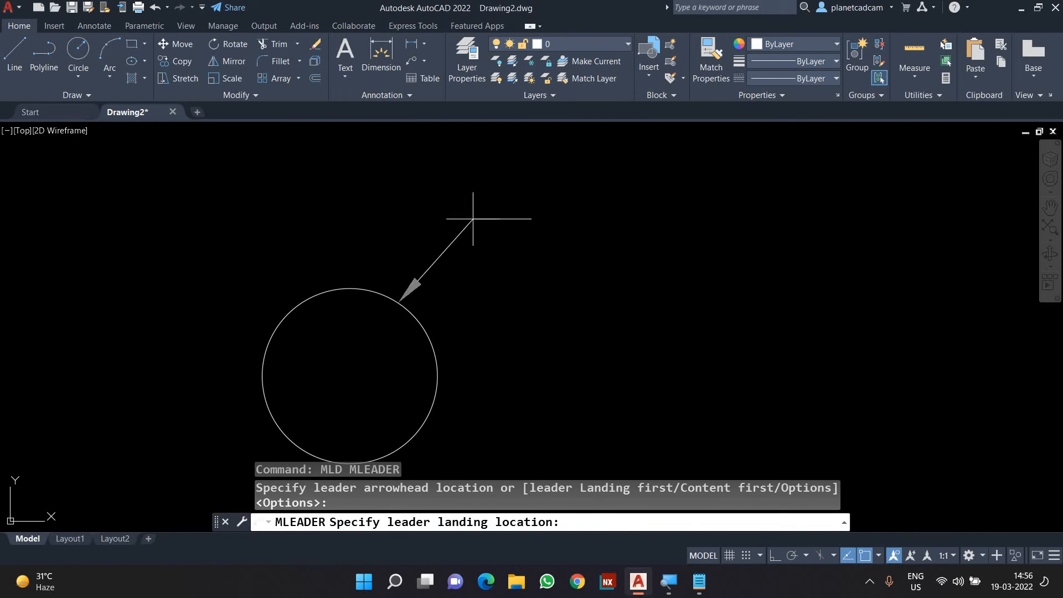
pyautogui.moveTo(473, 219); pyautogui.dragTo(486, 194, button='middle')
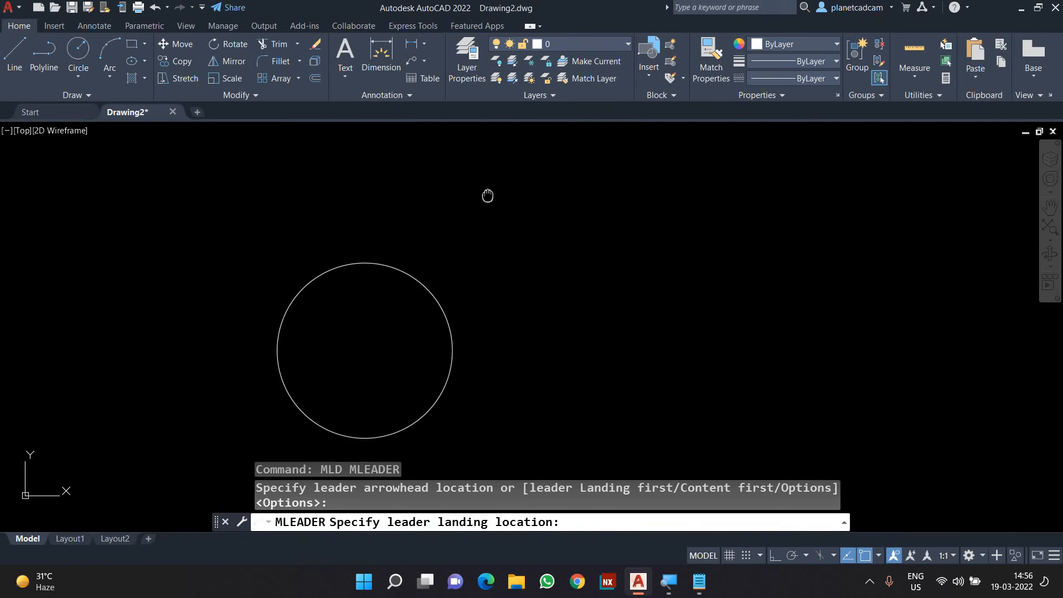
pyautogui.click(501, 165)
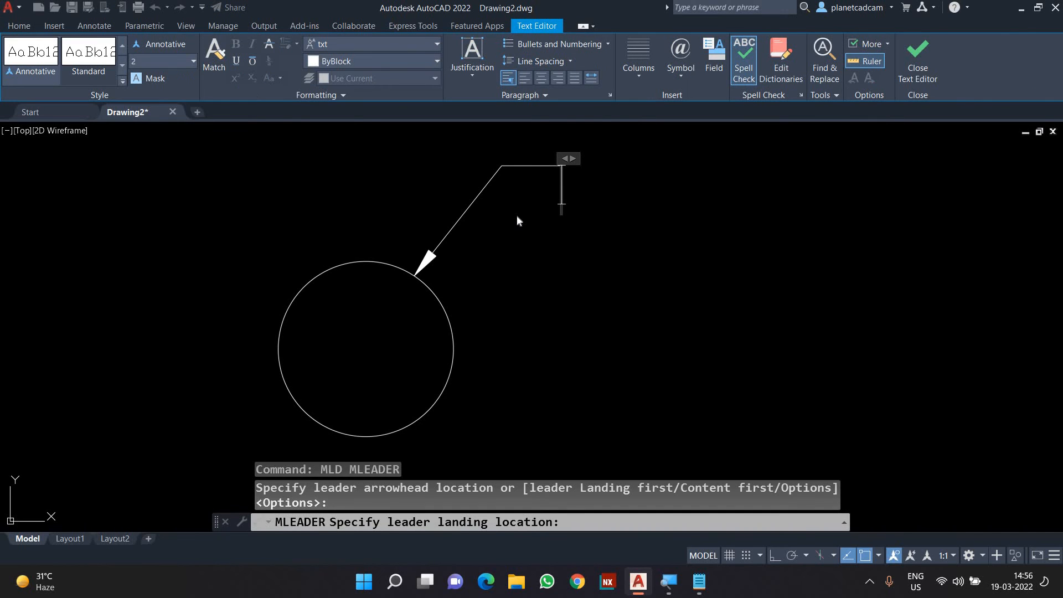
# Step: Enter the multileader text "cad", "cube" and "360" on three separate lines and finish the text editing
pyautogui.write('CQO')
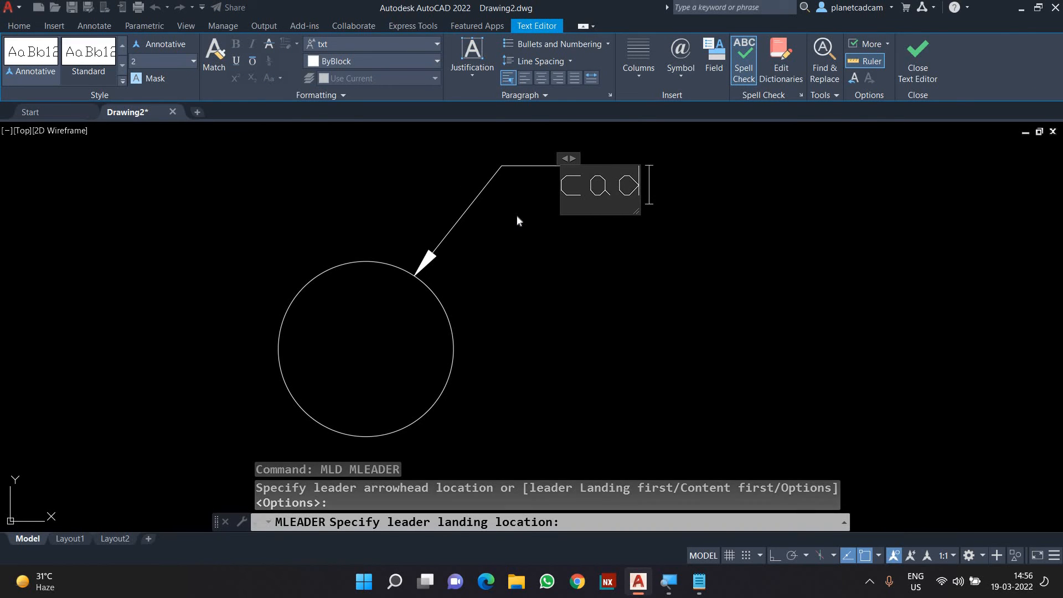
pyautogui.press('Return')
pyautogui.write('C')
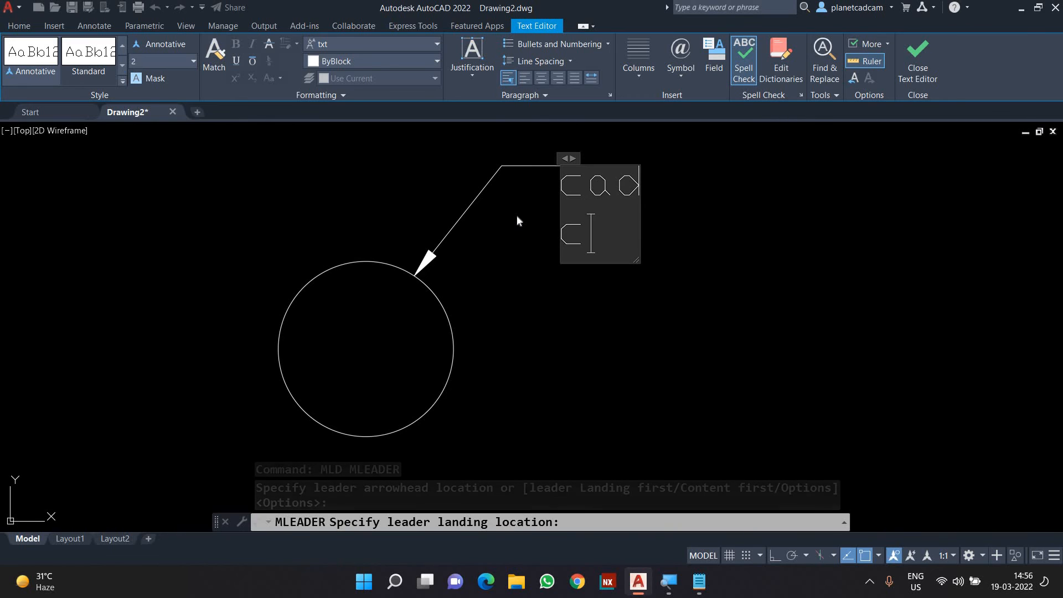
pyautogui.write('ube')
pyautogui.press('Return')
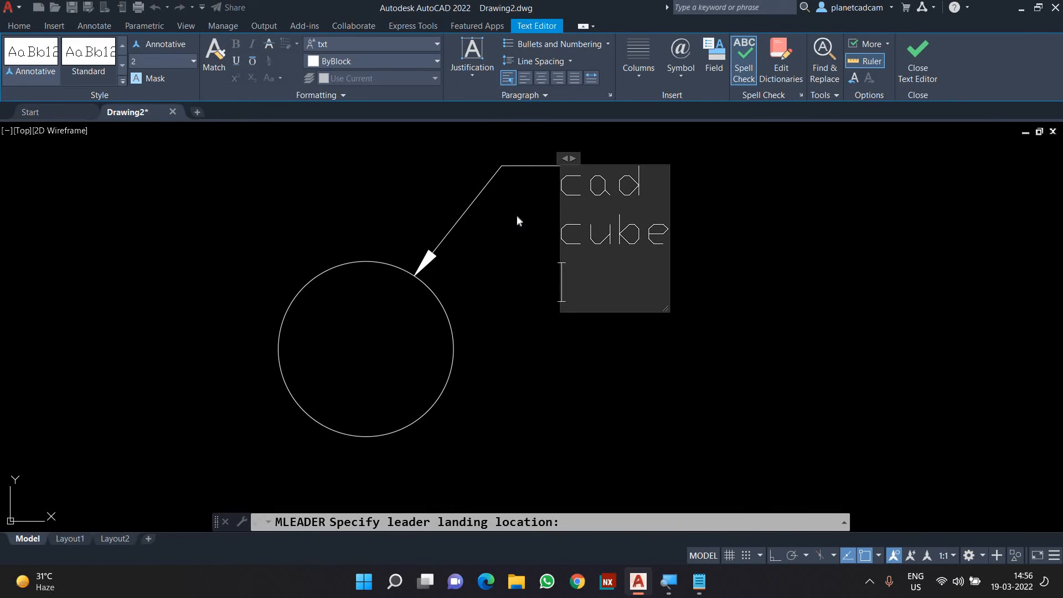
pyautogui.write('360')
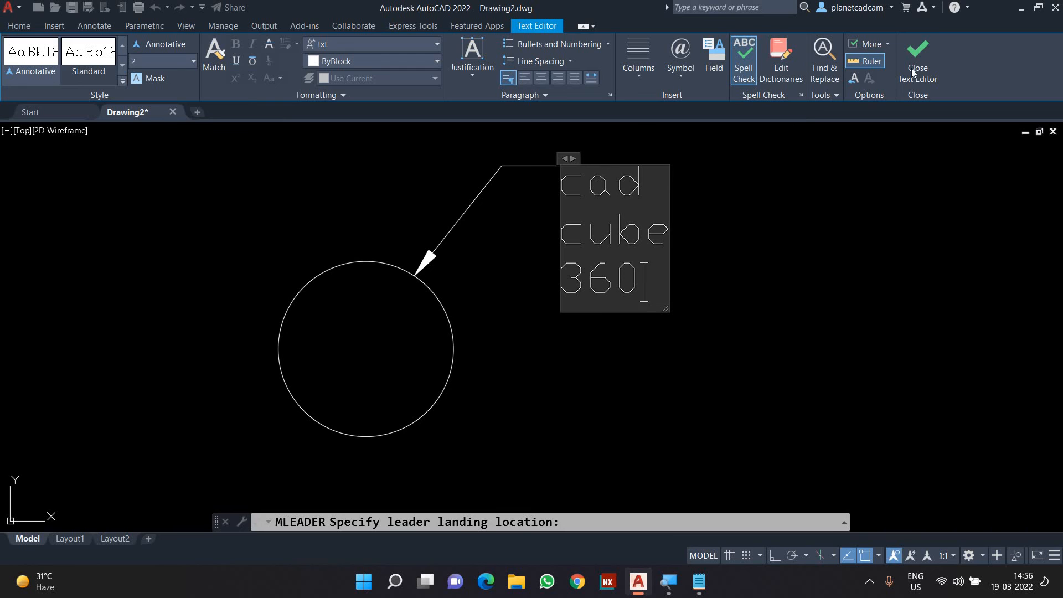
pyautogui.click(913, 72)
pyautogui.moveTo(677, 179); pyautogui.dragTo(686, 255, button='middle')
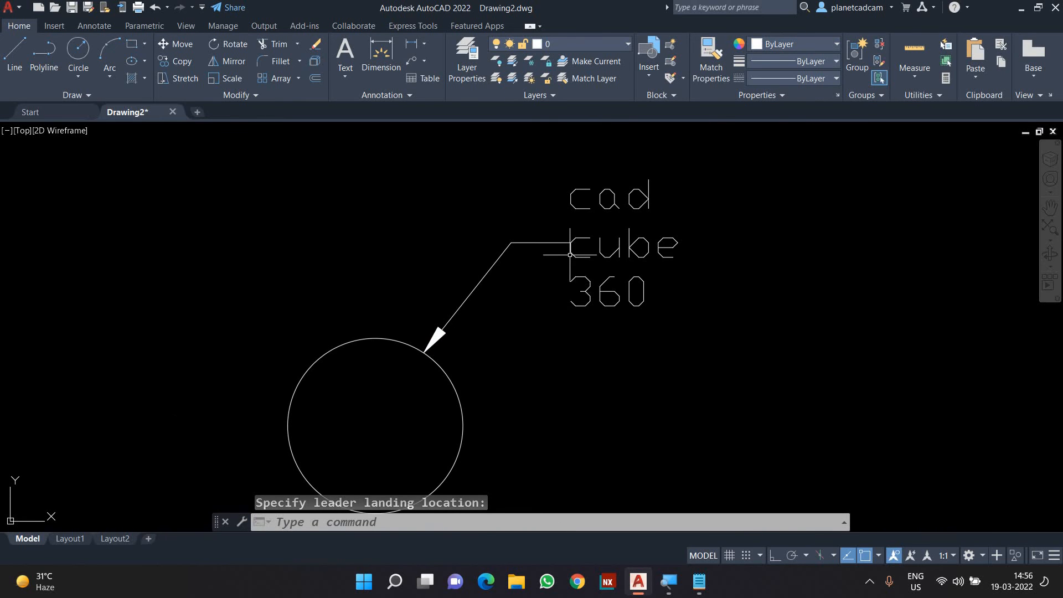
# Step: Modify the CAD Cube 360 multileader style with a landing gap of 1 and leave the style manager
pyautogui.scroll(4, 570, 255)
pyautogui.scroll(3, 565, 231)
pyautogui.scroll(-7, 562, 239)
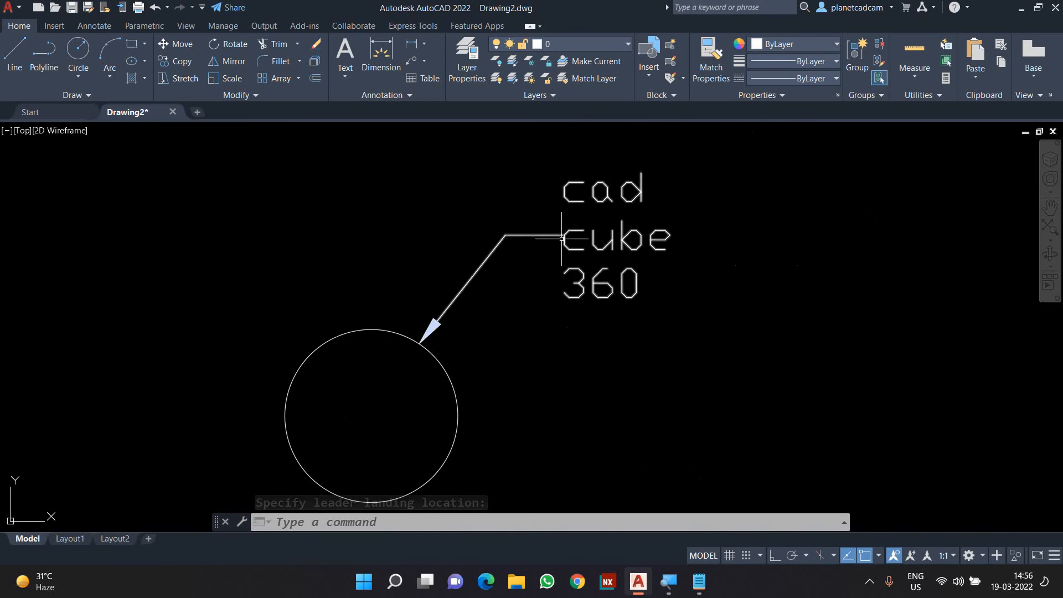
pyautogui.moveTo(553, 236); pyautogui.dragTo(570, 244, button='middle')
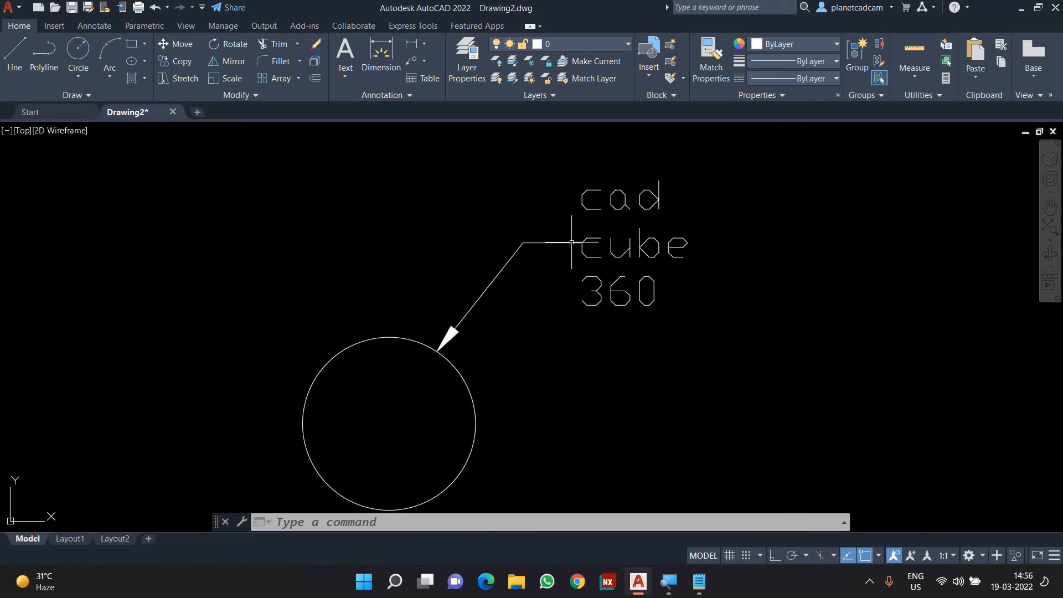
pyautogui.write('mls')
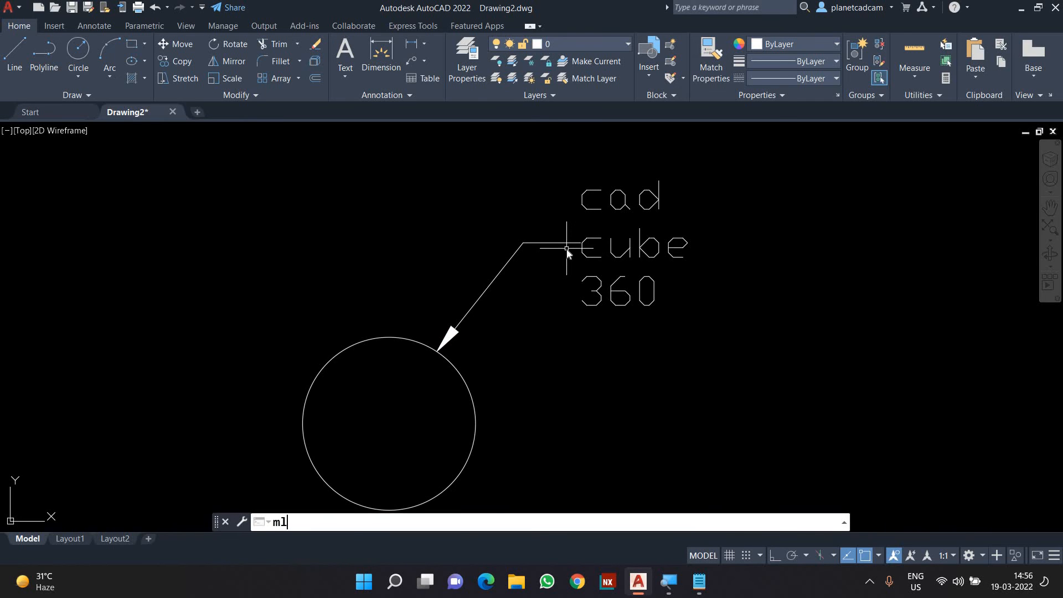
pyautogui.press('Return')
pyautogui.click(679, 268)
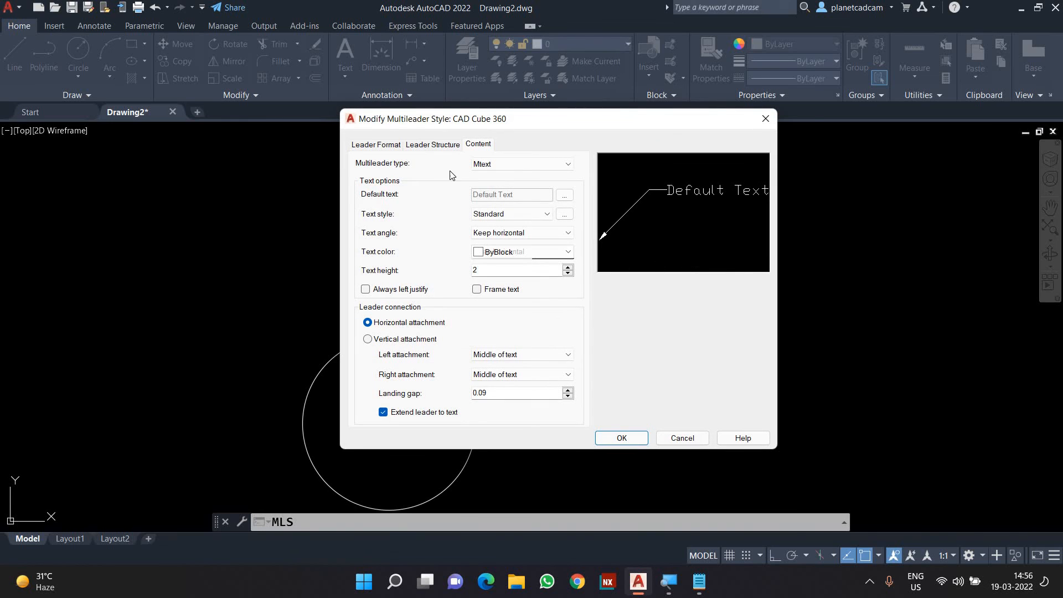
pyautogui.click(442, 148)
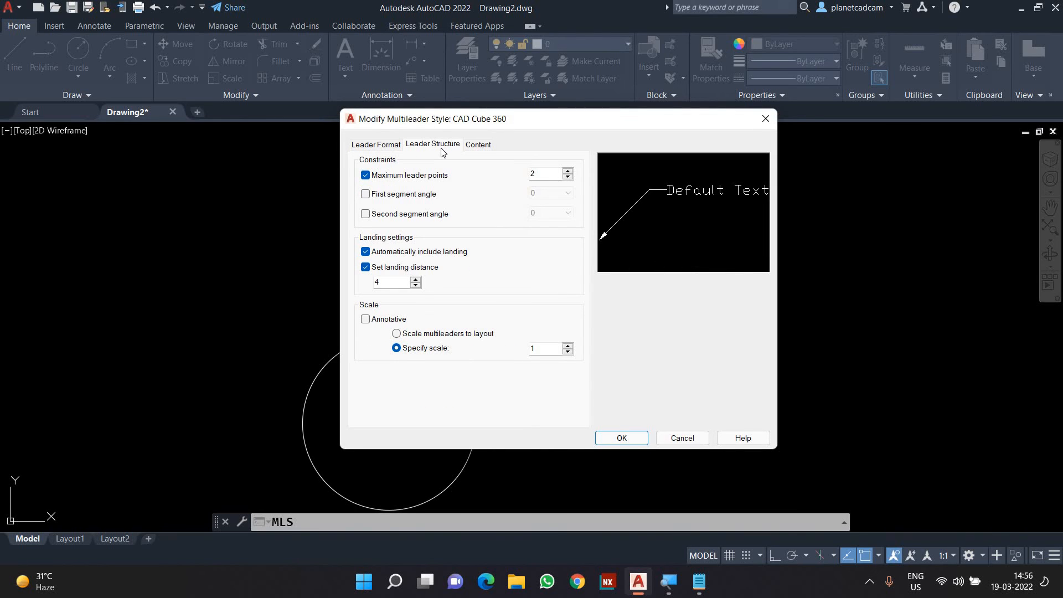
pyautogui.click(478, 146)
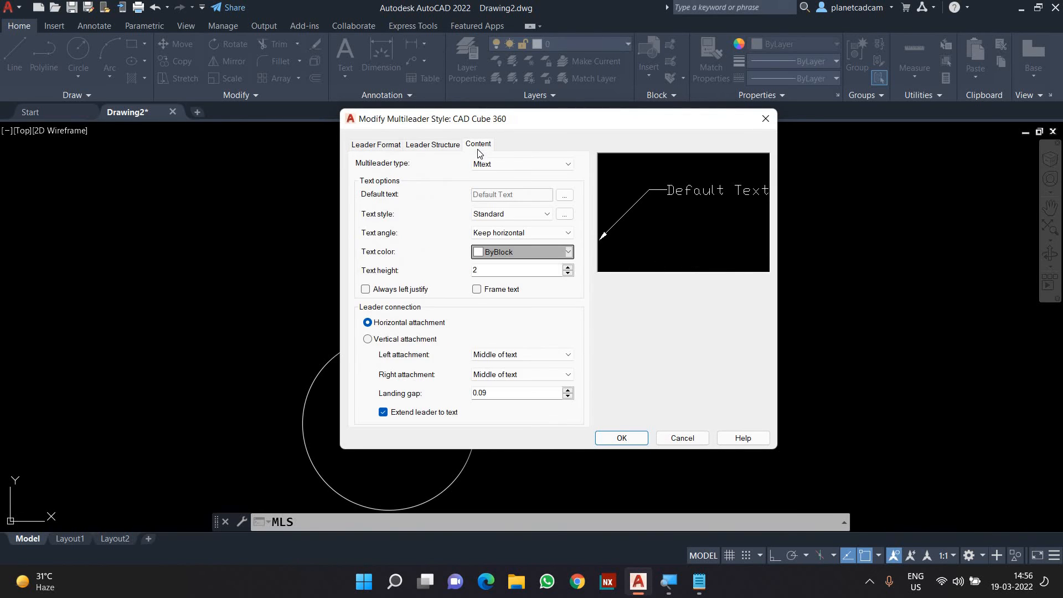
pyautogui.doubleClick(488, 393)
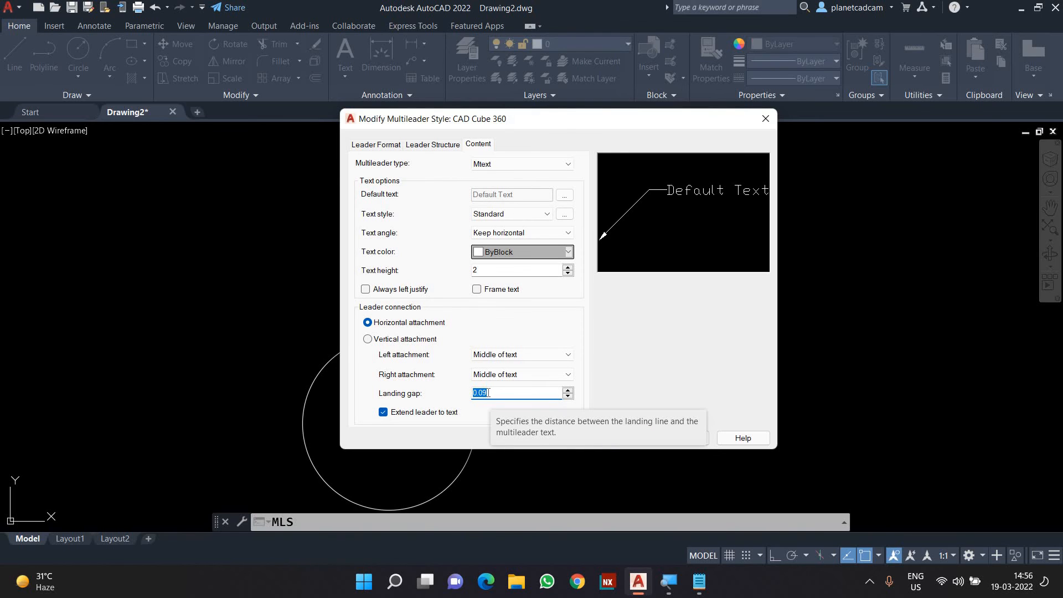
pyautogui.write('1')
pyautogui.click(609, 438)
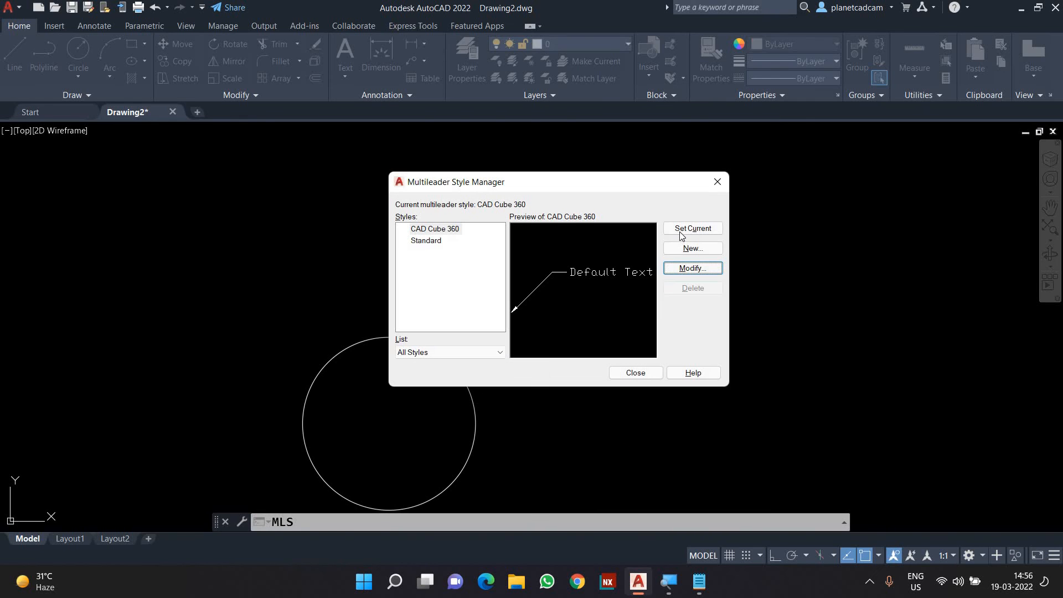
pyautogui.click(637, 373)
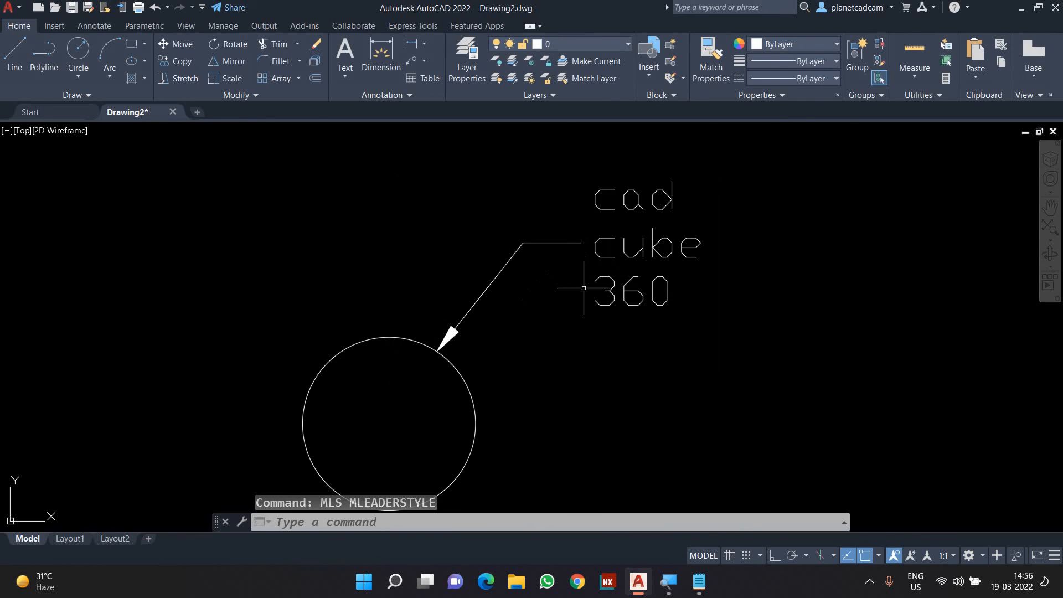
# Step: Close the Drawing2.dwg drawing without saving its changes
pyautogui.scroll(-2, 576, 265)
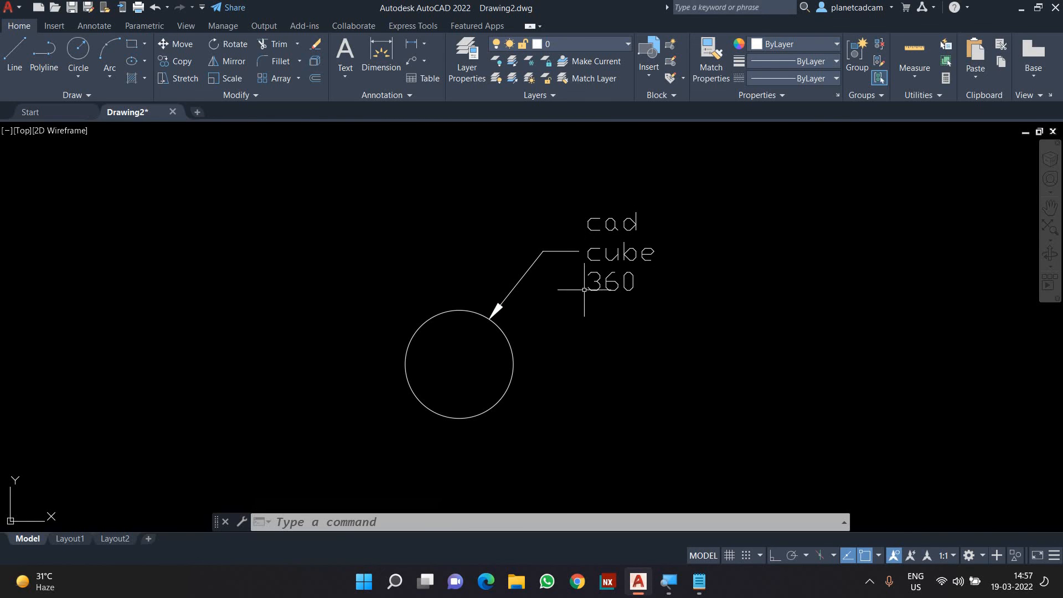
pyautogui.moveTo(580, 294); pyautogui.dragTo(600, 301, button='middle')
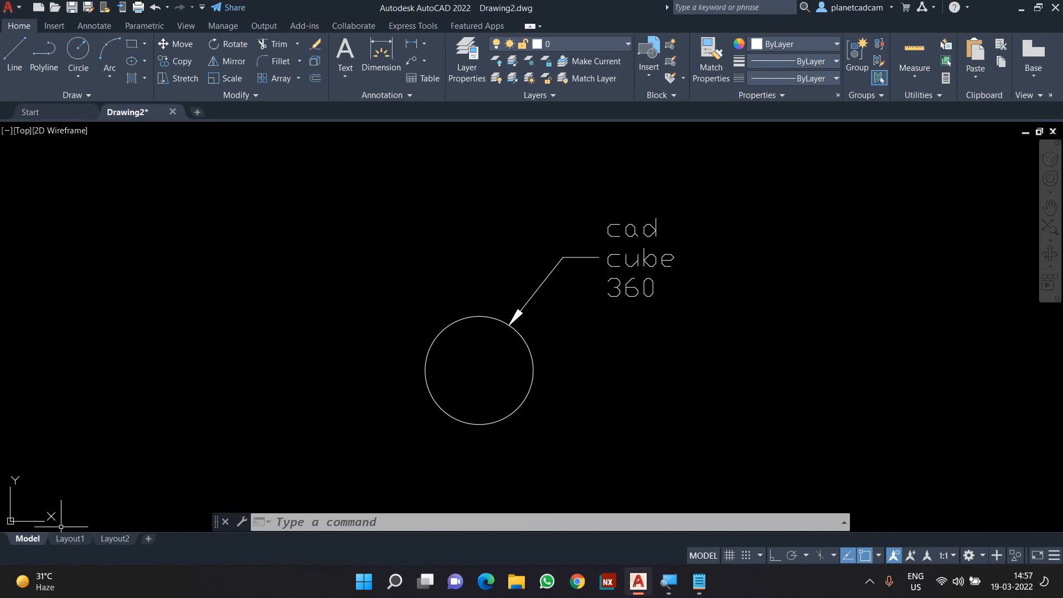
pyautogui.click(173, 113)
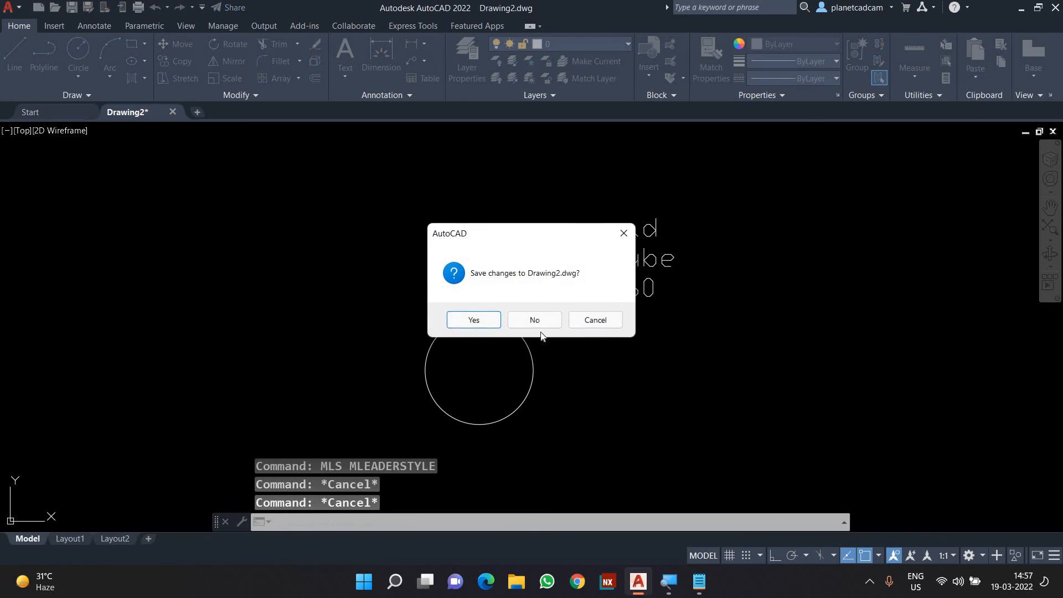
pyautogui.click(467, 320)
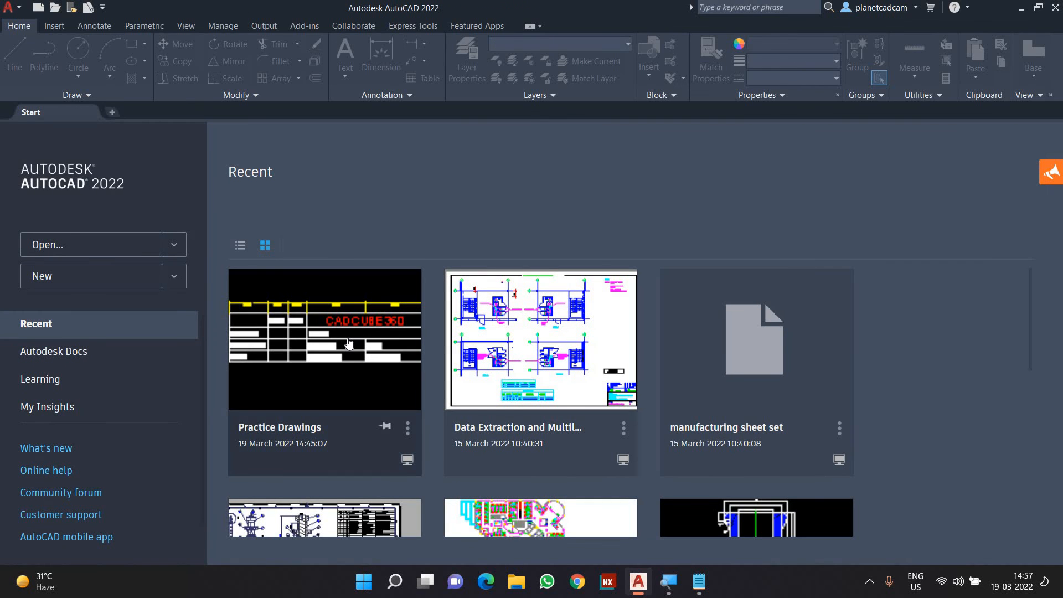
# Step: Open the recent Practice Drawings file and examine the hole-callout leader at the upper corner of the large hexagonal plate
pyautogui.click(348, 343)
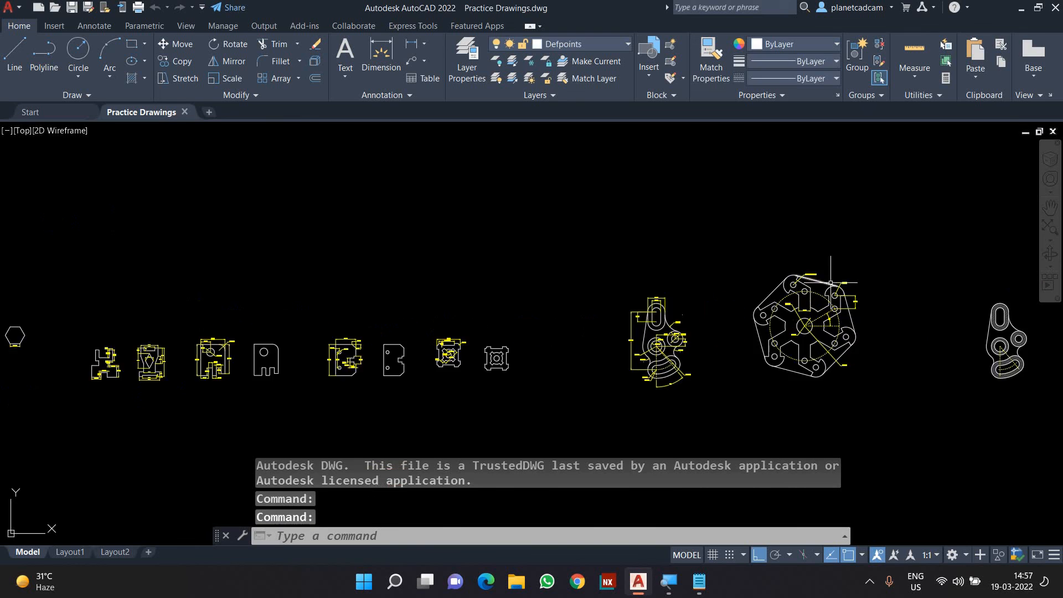
pyautogui.scroll(10, 830, 283)
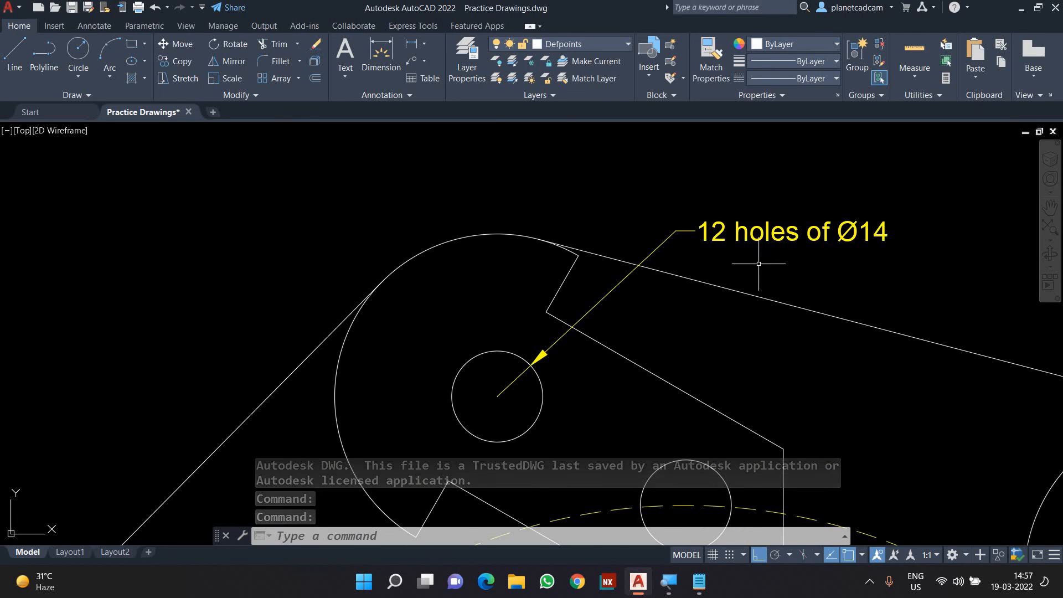
pyautogui.scroll(-5, 715, 255)
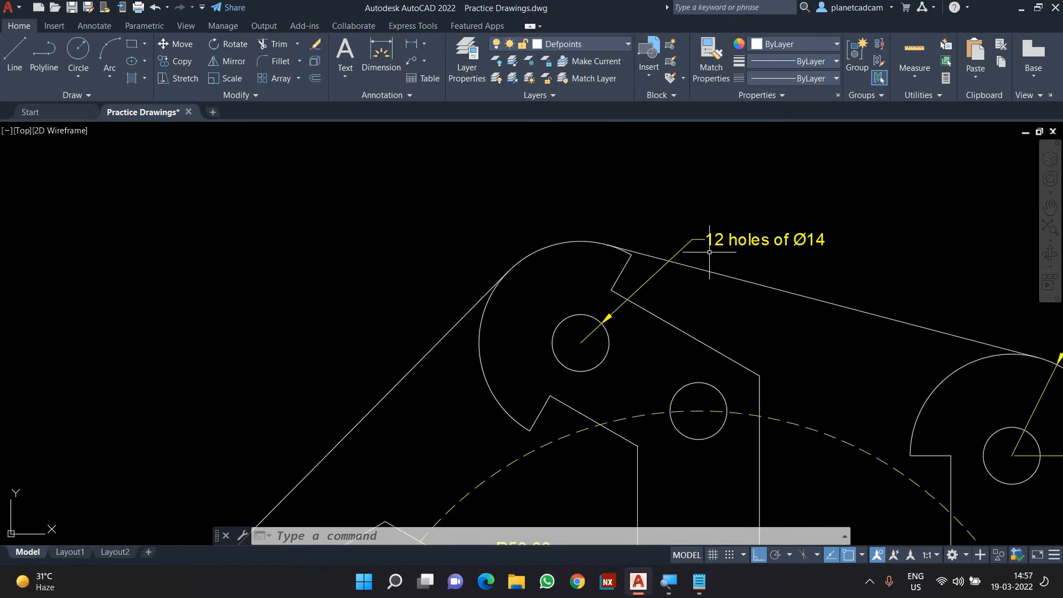
pyautogui.scroll(4, 704, 251)
pyautogui.scroll(-8, 704, 251)
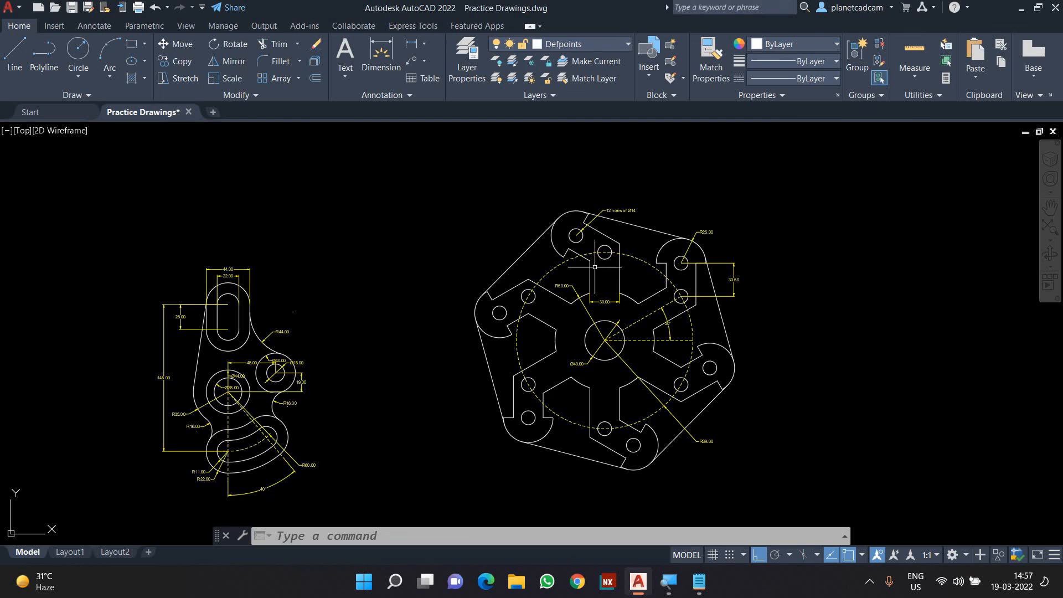
# Step: Look over the other practice parts and examine the two CAD CUBE 360 title blocks below them
pyautogui.scroll(-2, 602, 268)
pyautogui.moveTo(431, 311); pyautogui.dragTo(688, 261, button='middle')
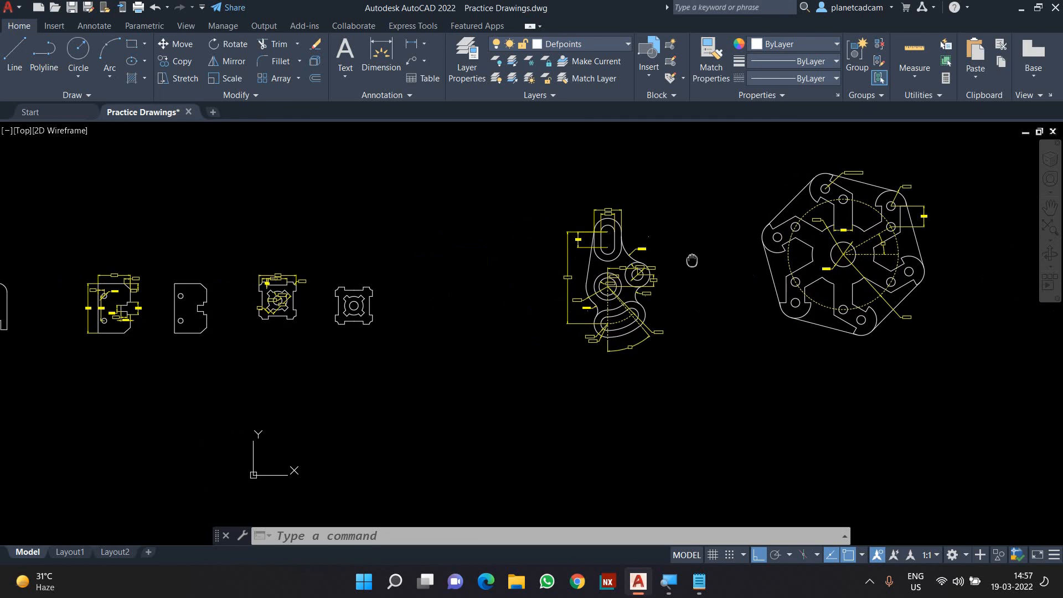
pyautogui.scroll(-2, 703, 257)
pyautogui.moveTo(471, 324); pyautogui.dragTo(472, 294, button='middle')
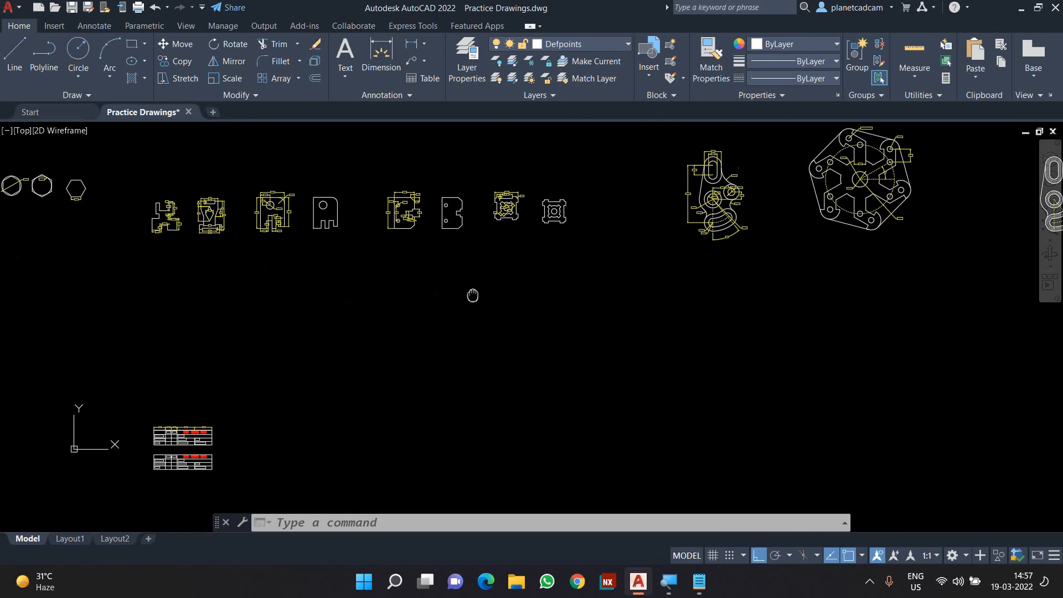
pyautogui.scroll(5, 203, 479)
pyautogui.moveTo(202, 479)
pyautogui.mouseDown(button='middle')
pyautogui.moveTo(290, 450)
pyautogui.moveTo(551, 424)
pyautogui.mouseUp(button='middle')
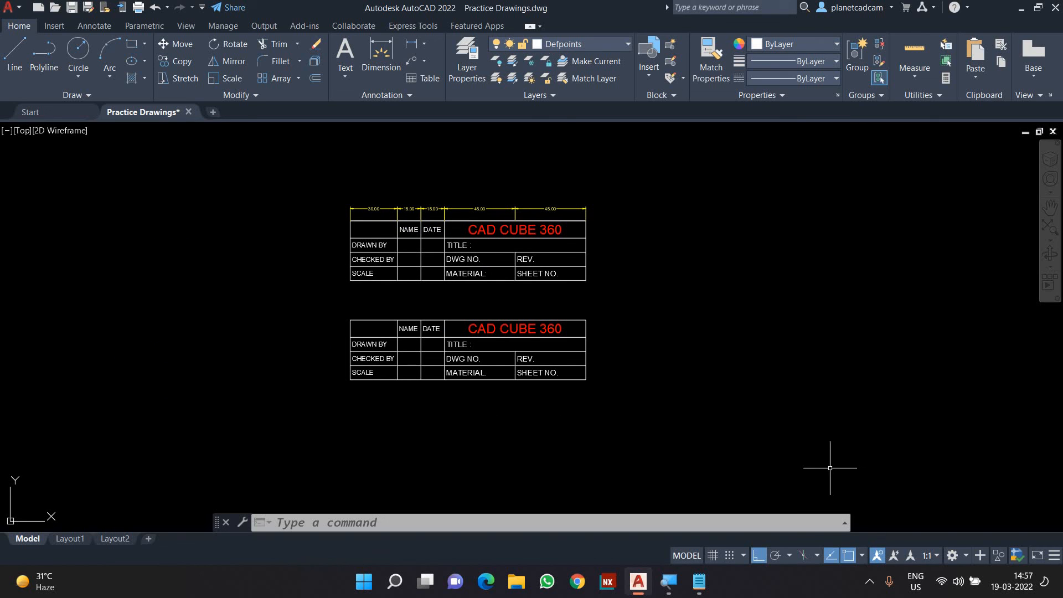
pyautogui.click(870, 586)
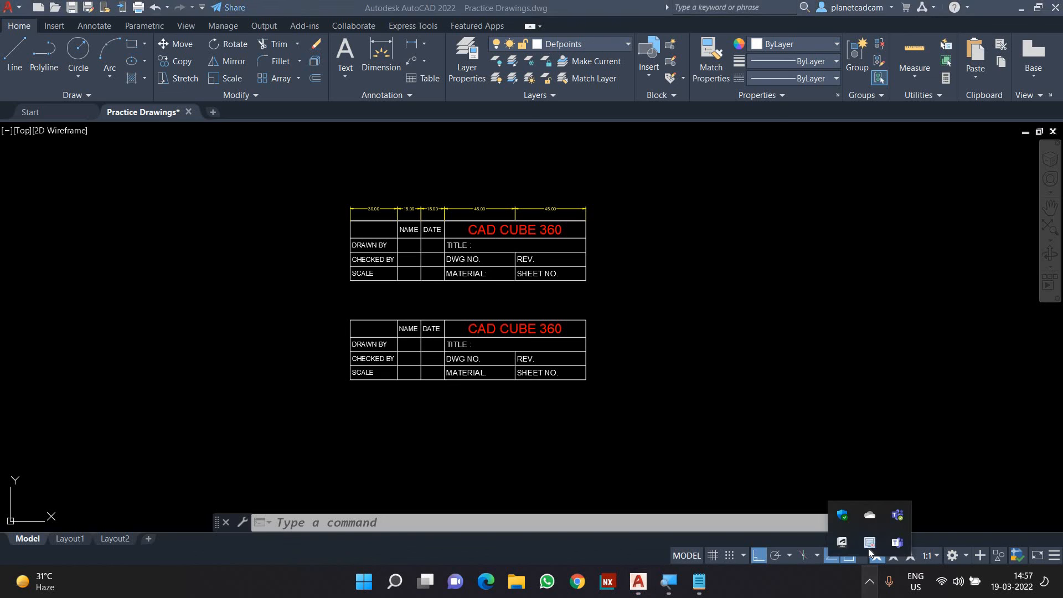